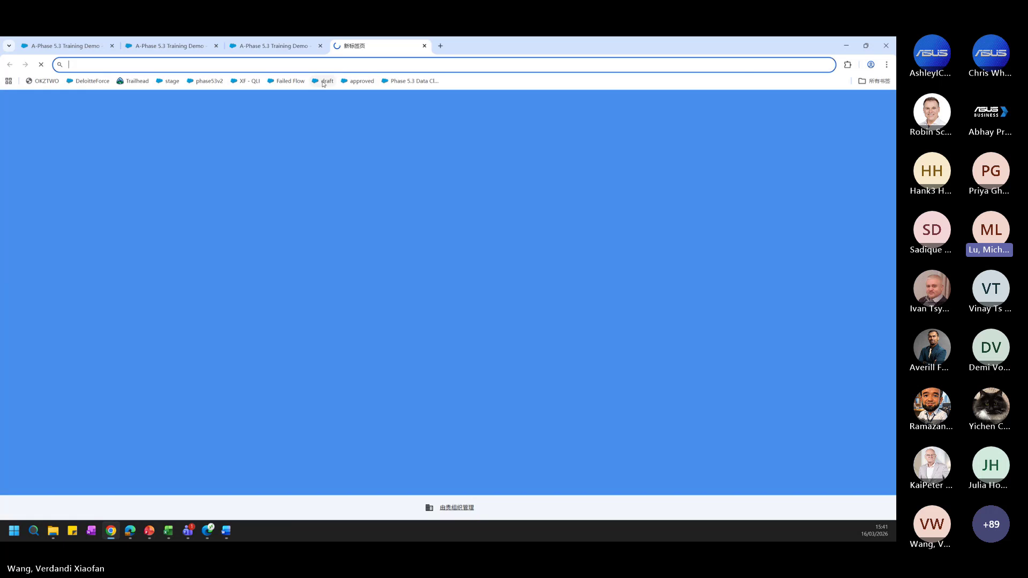
Open the draft quote 66pcs/NX-NB/Bone IT/Wonderbox and examine the effective and expiration date adjustment options in its Submit Approval form
text(asus-global--stage.sandbox.lightning.force.com/lightning/r/Quote/0Q0fc000001AvcLCAS/view)
key(Return)
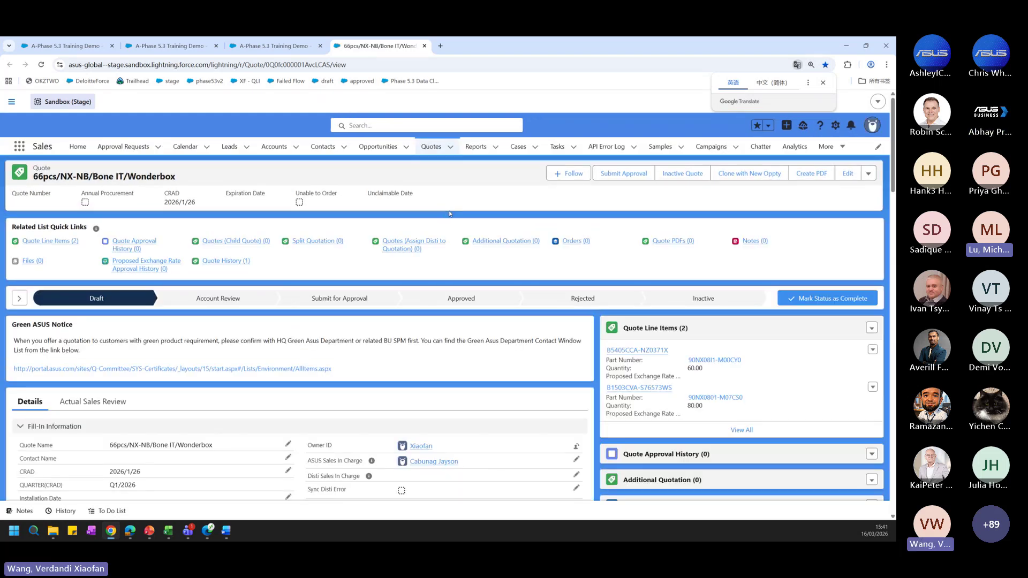
click(617, 175)
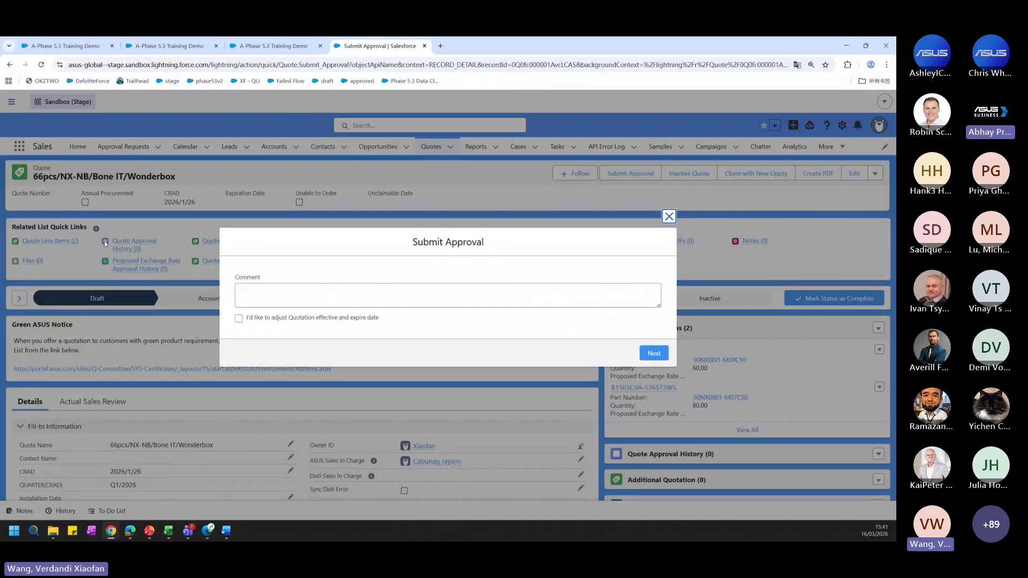
click(239, 318)
click(293, 348)
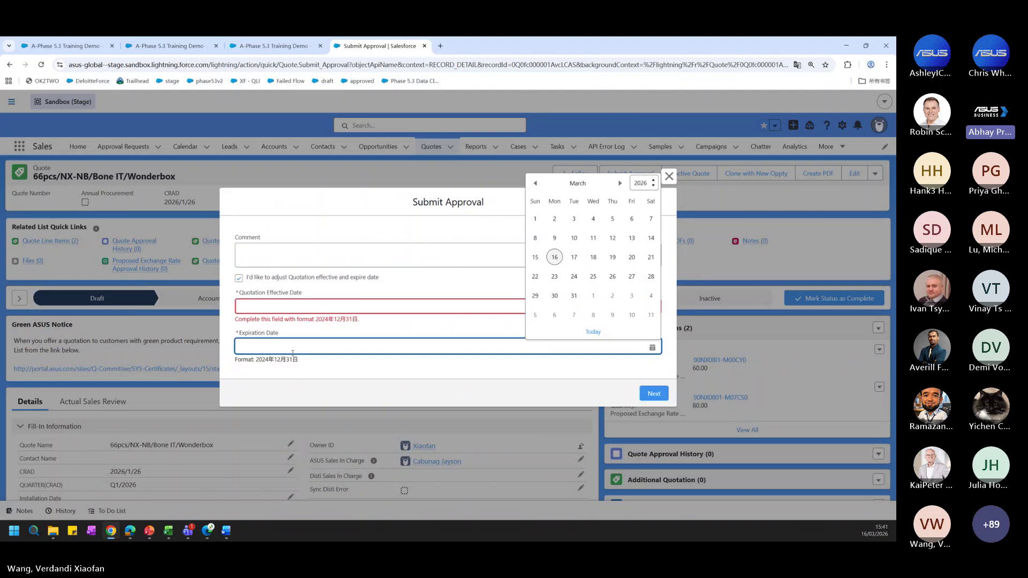
click(352, 368)
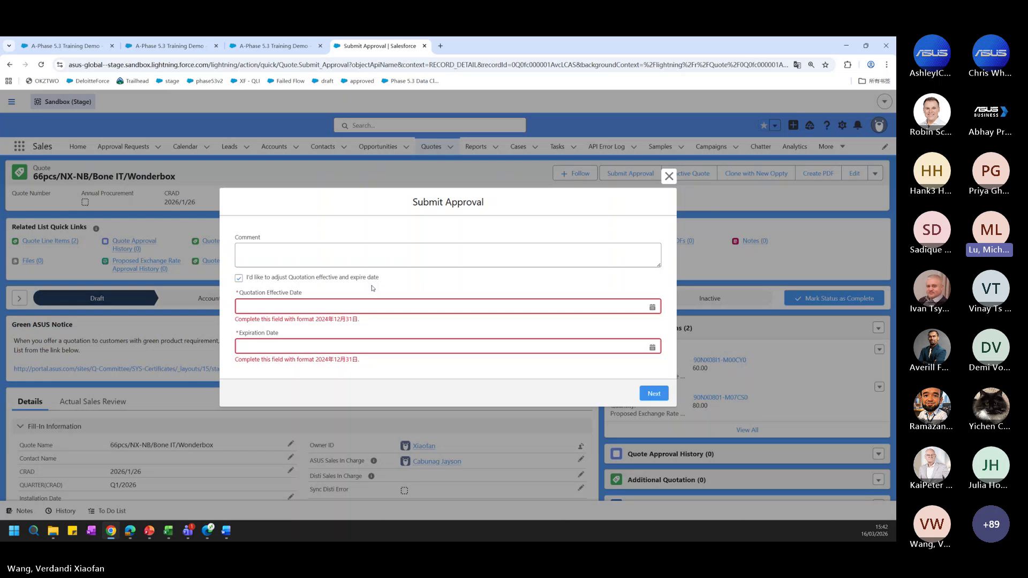
click(669, 176)
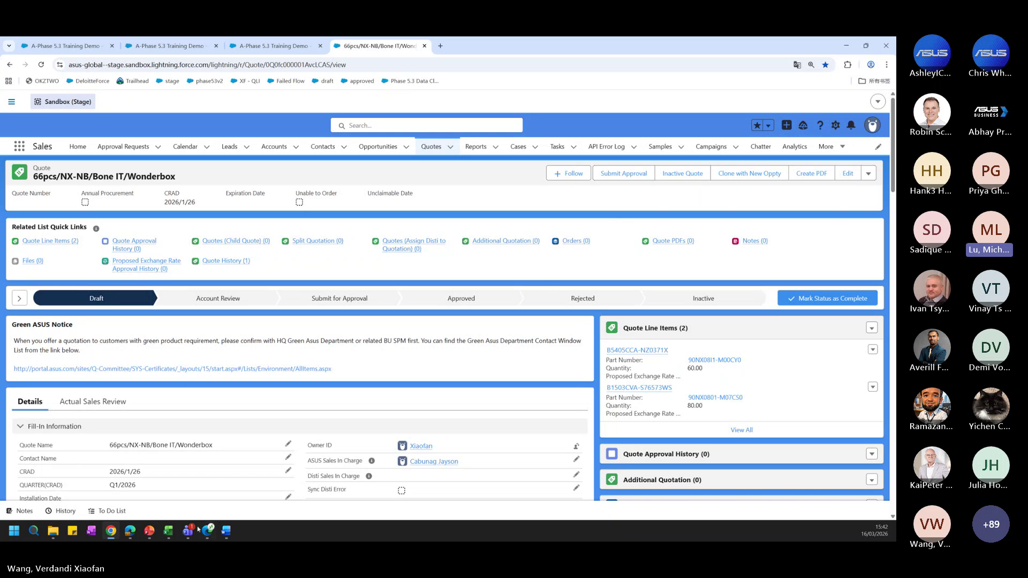
Switch to the Teams meeting window, read through the participants' questions in the meeting chat, and return to the draft quote
mouse_move(190, 531)
click(338, 471)
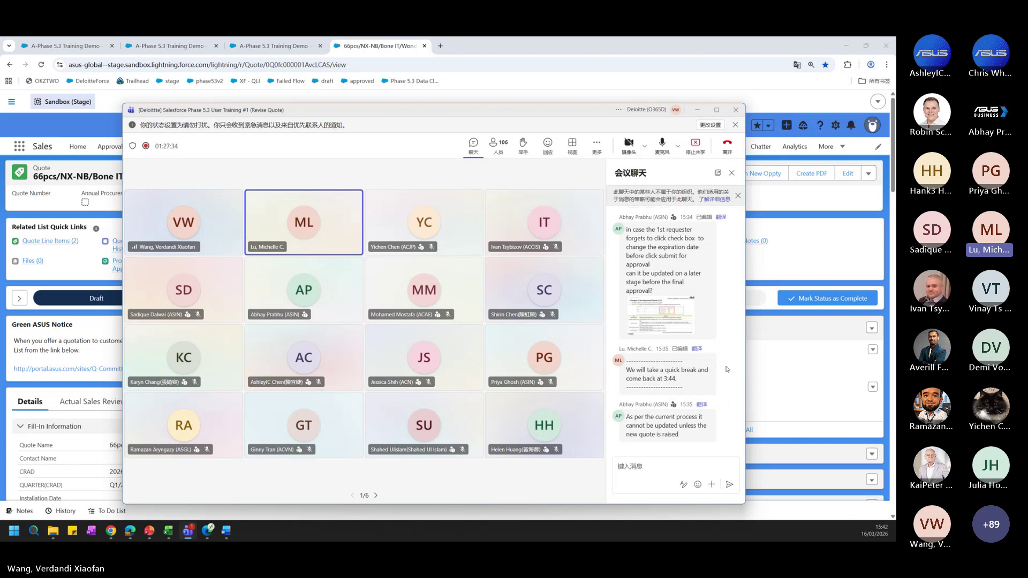
scroll(727, 370, up, 3)
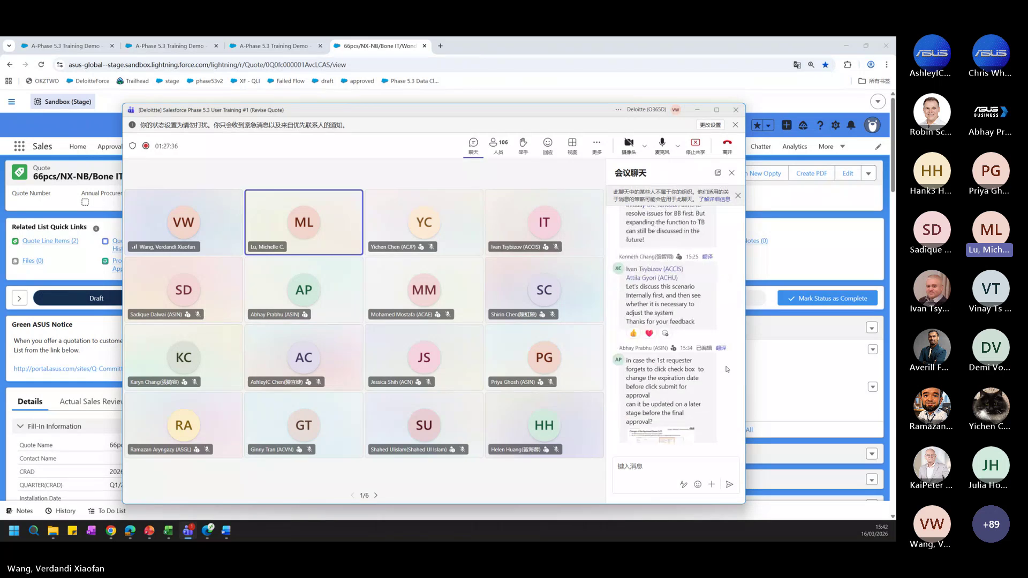
scroll(727, 370, up, 8)
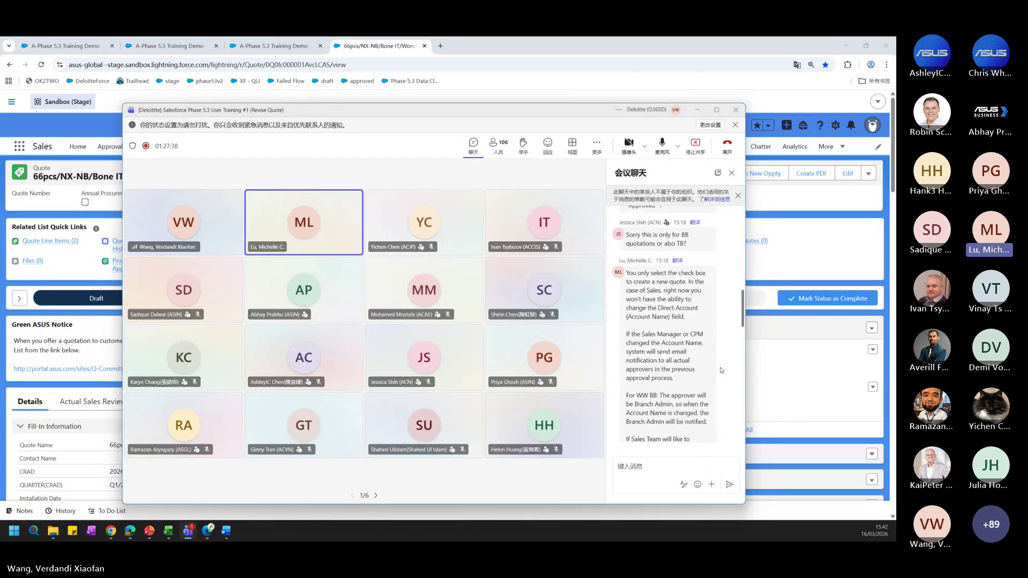
scroll(721, 370, up, 2)
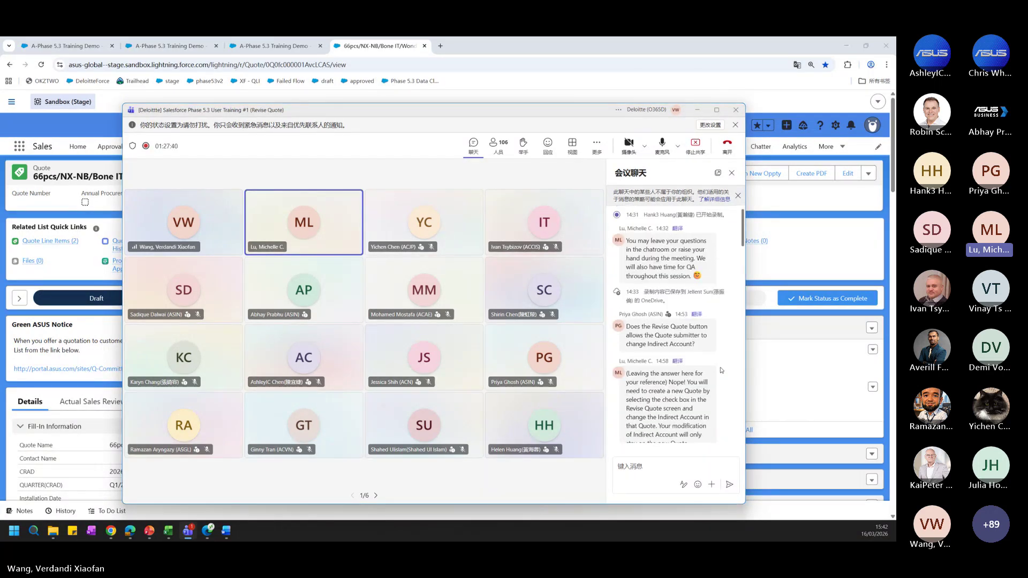
scroll(721, 371, down, 15)
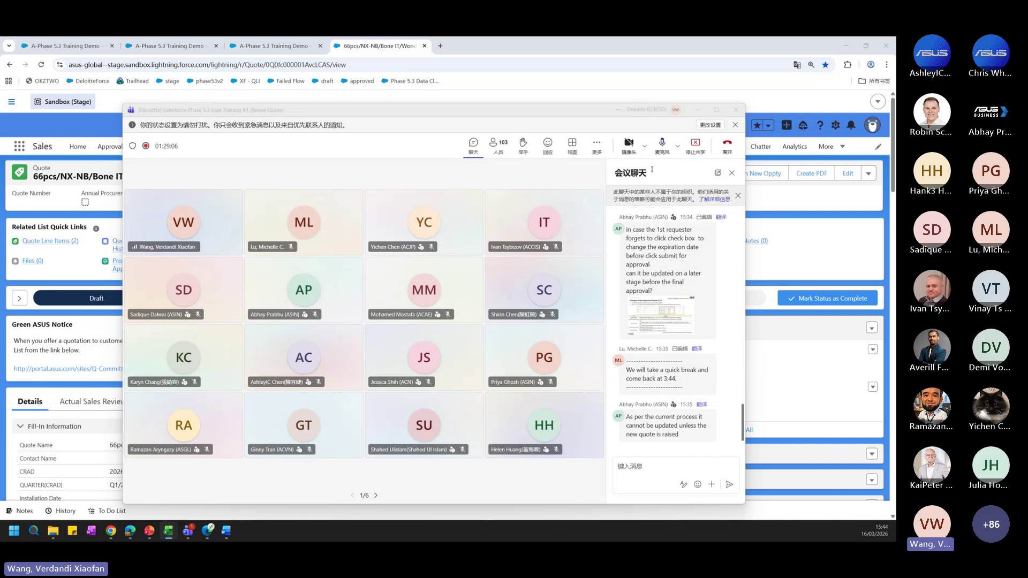
click(697, 111)
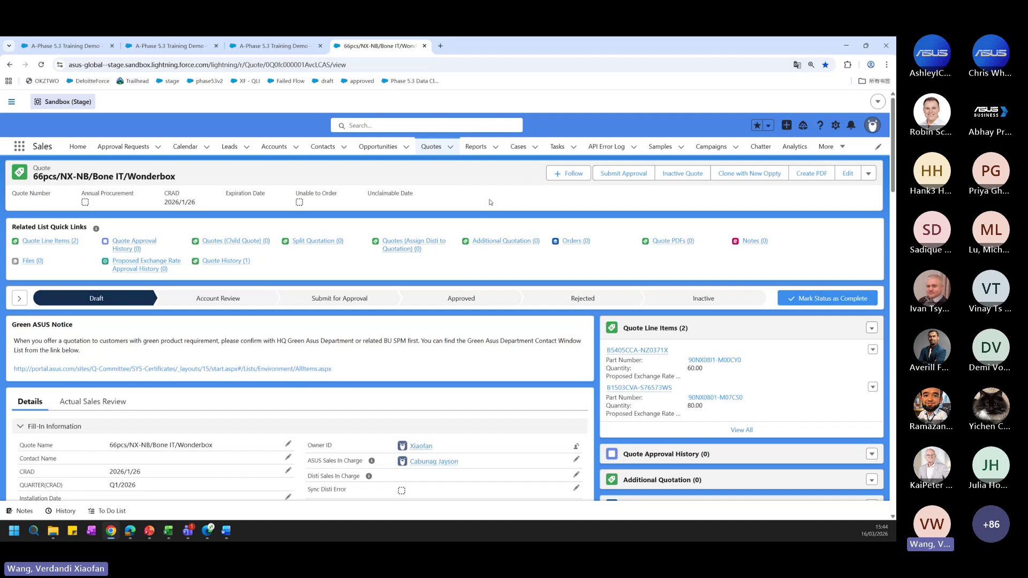
Open the Revise Quote form for the approved quote A-Phase 5.3 Training Demo - 2
click(271, 48)
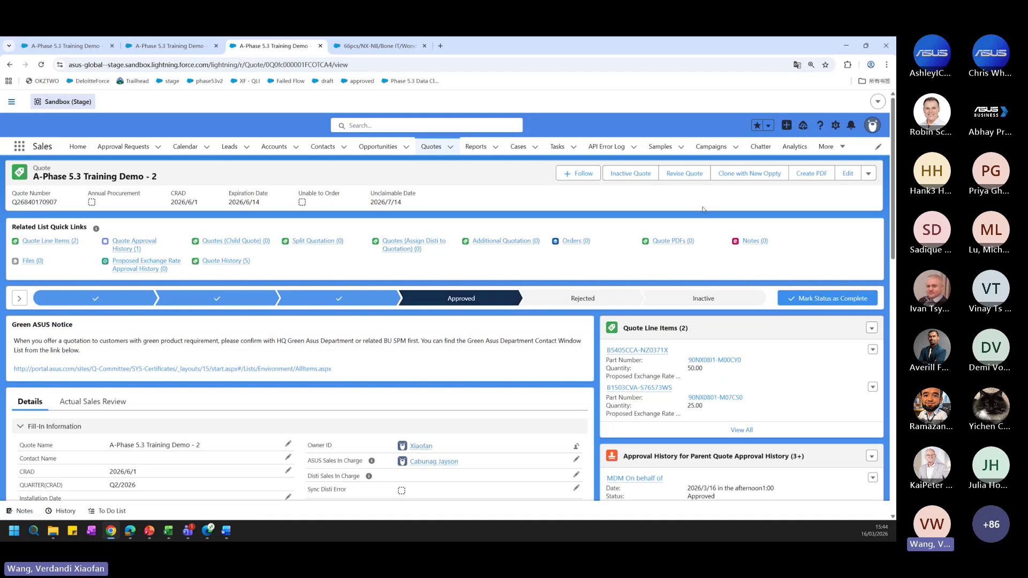
click(679, 179)
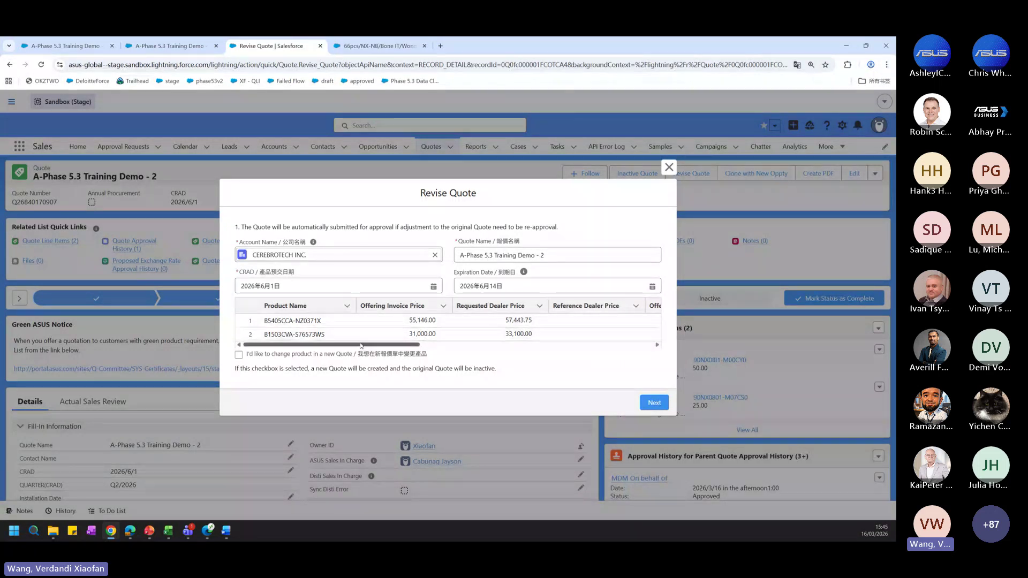
Try to submit the revision with the quantity of product B5405CCA-NZ0371X left blank, and start the revision over
drag(362, 346, 481, 345)
double_click(533, 320)
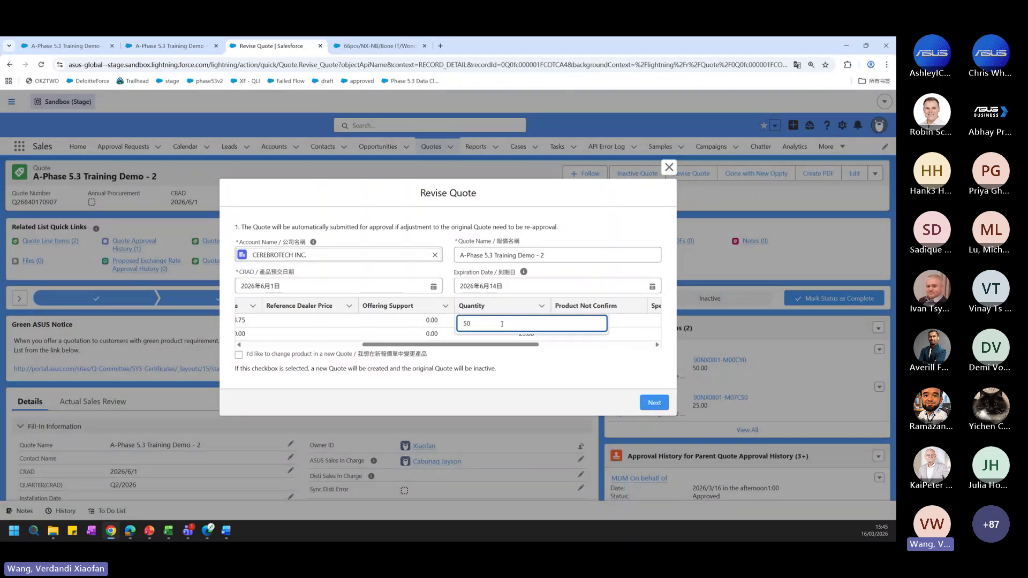
key(BackSpace)
key(BackSpace)
click(568, 363)
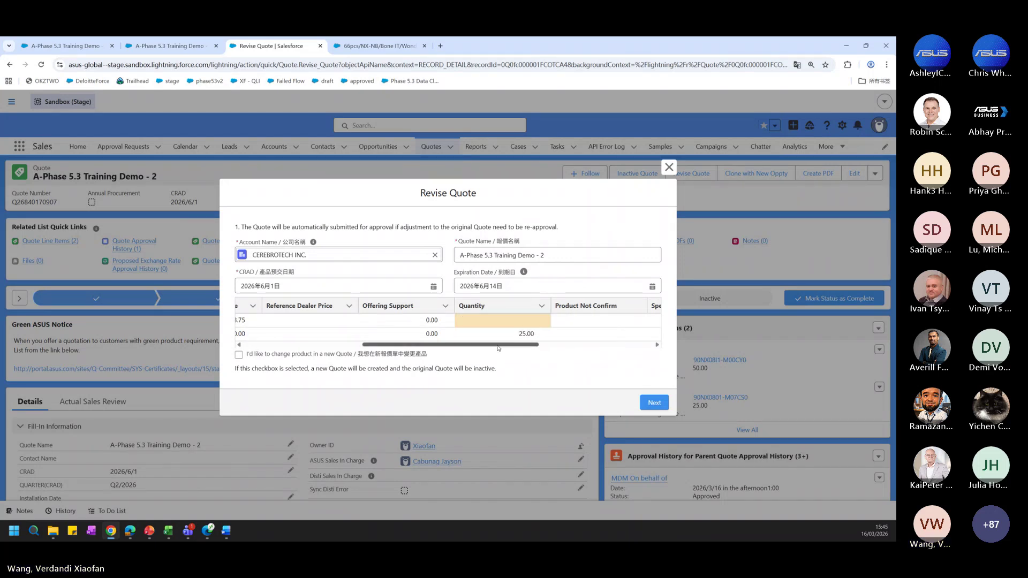
drag(498, 348, 405, 347)
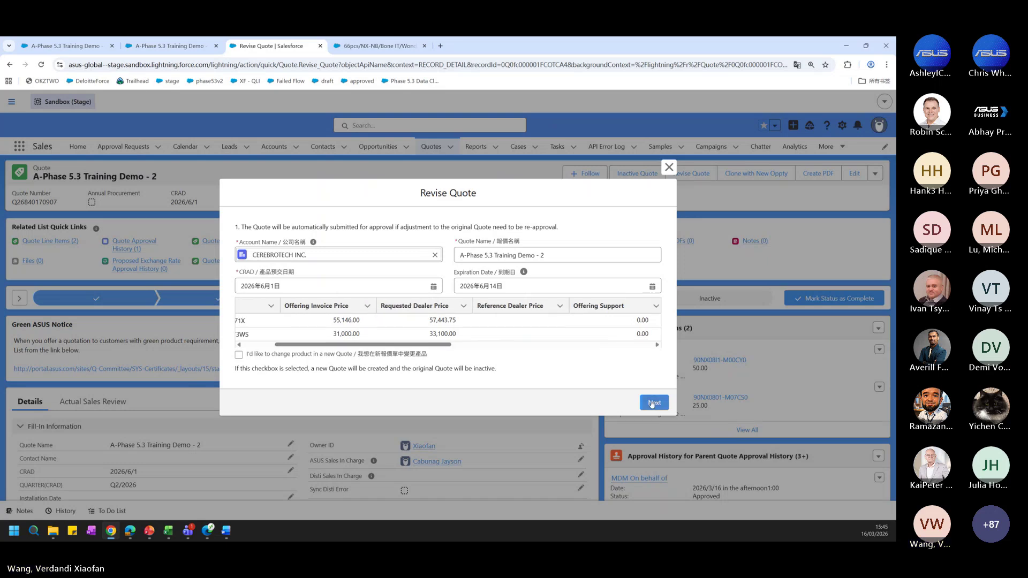
click(651, 402)
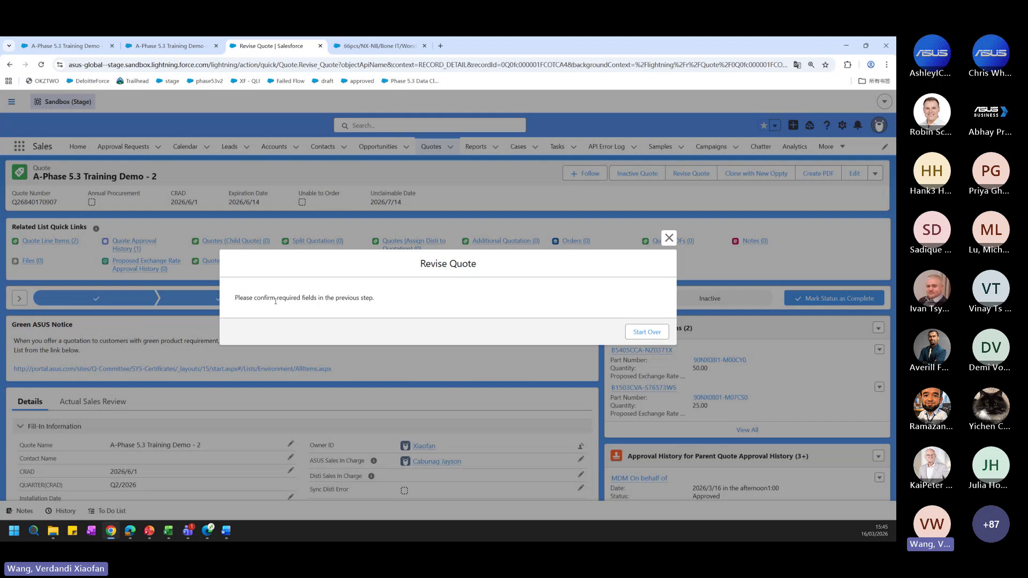
drag(276, 299, 325, 299)
click(390, 305)
click(638, 338)
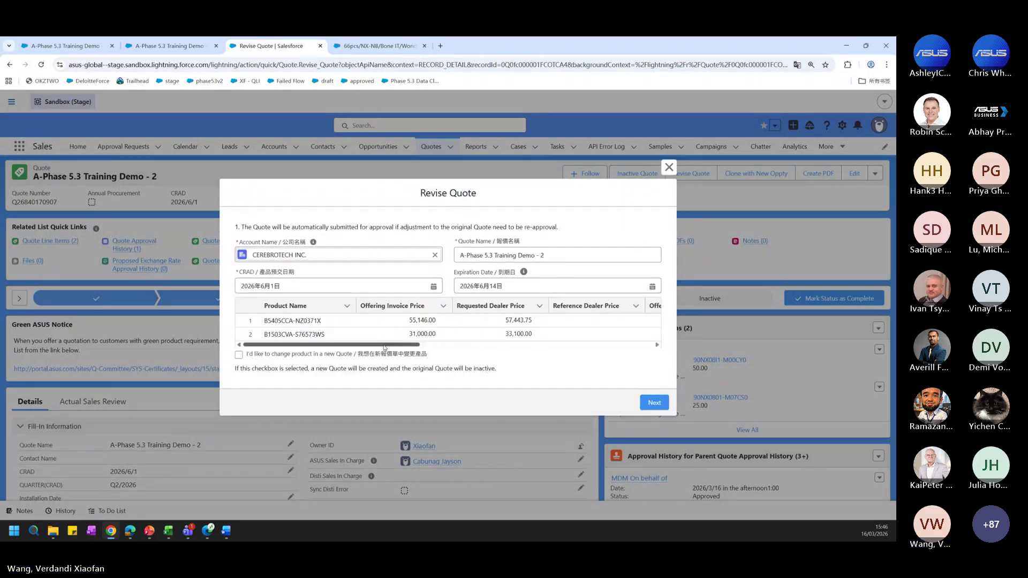
Set the quantity of product B5405CCA-NZ0371X to 40 in the quote revision
drag(385, 348, 525, 348)
click(494, 320)
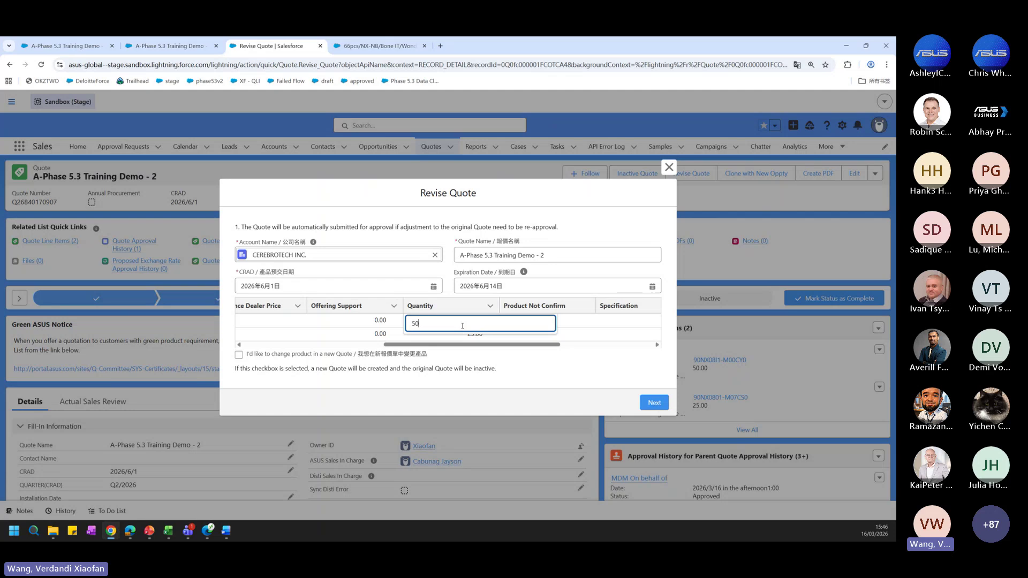
key(BackSpace)
key(BackSpace)
text(50)
key(BackSpace)
text(40)
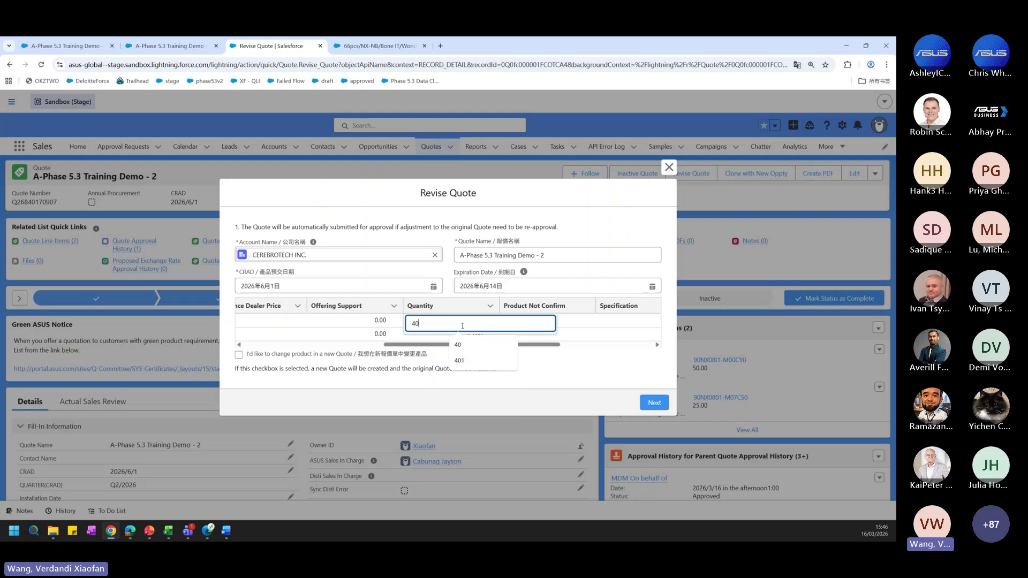
click(553, 361)
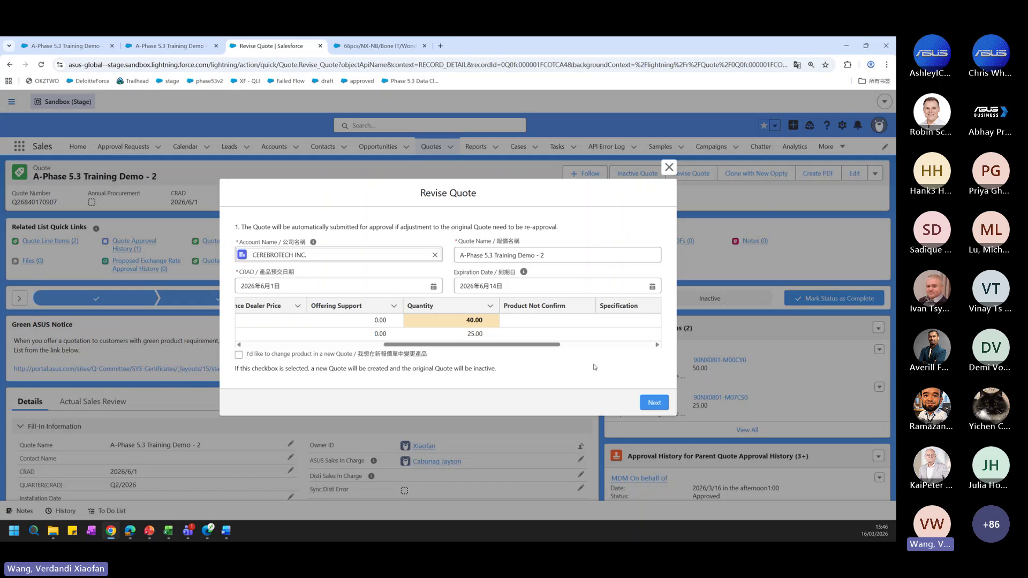
Submit the quote revision past the re-approval notice and finish the Revise Quote process
click(654, 402)
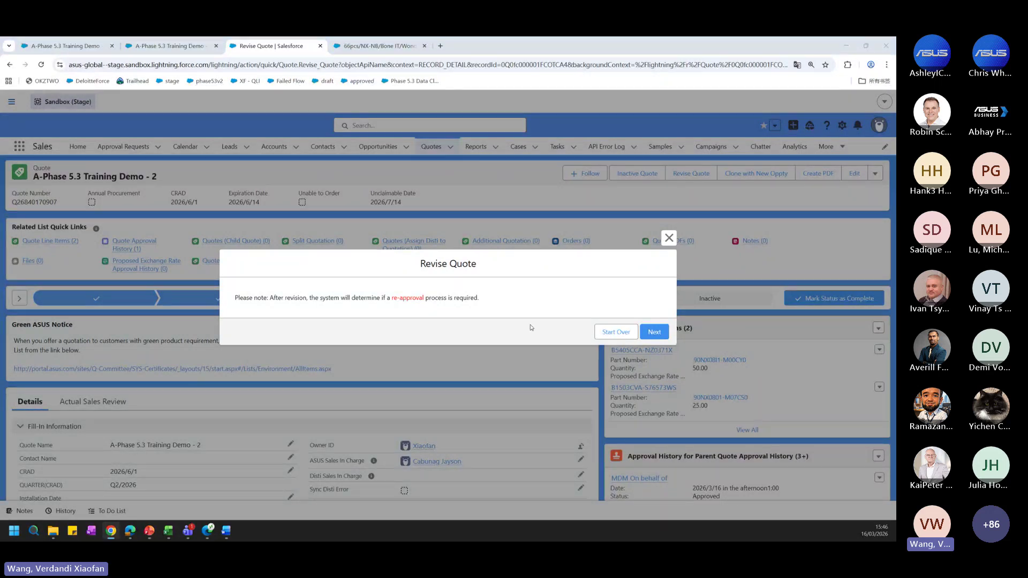
click(653, 333)
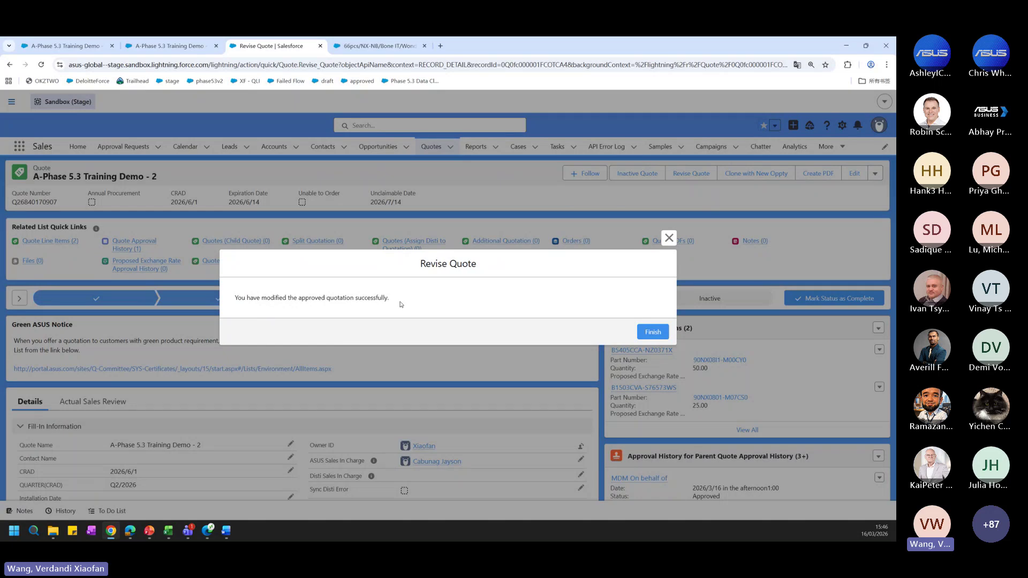
click(649, 333)
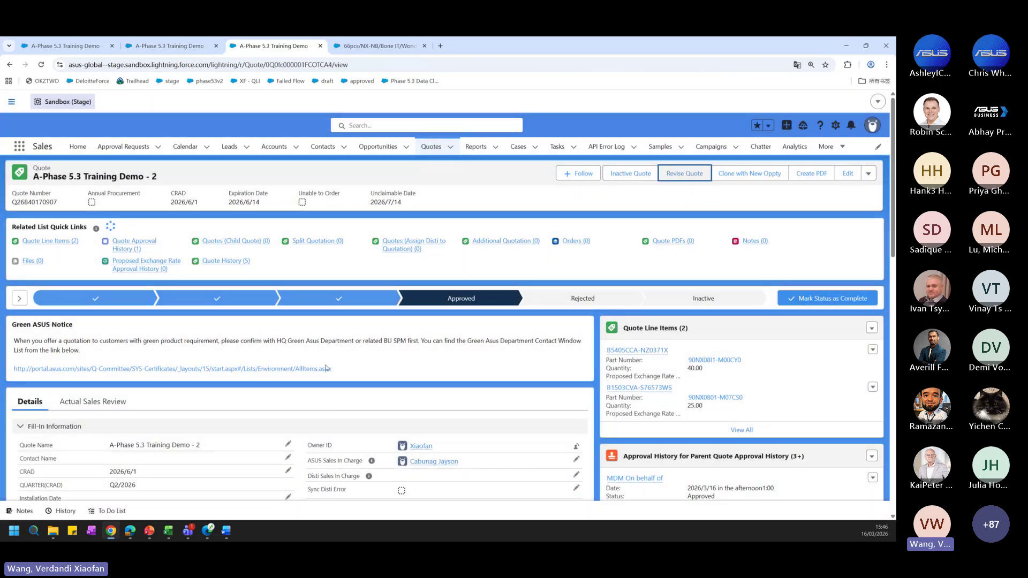
Examine the revised quote's approved, effective and expiration dates in Quote Indicator and its quote version in Quote Information
scroll(326, 368, down, 10)
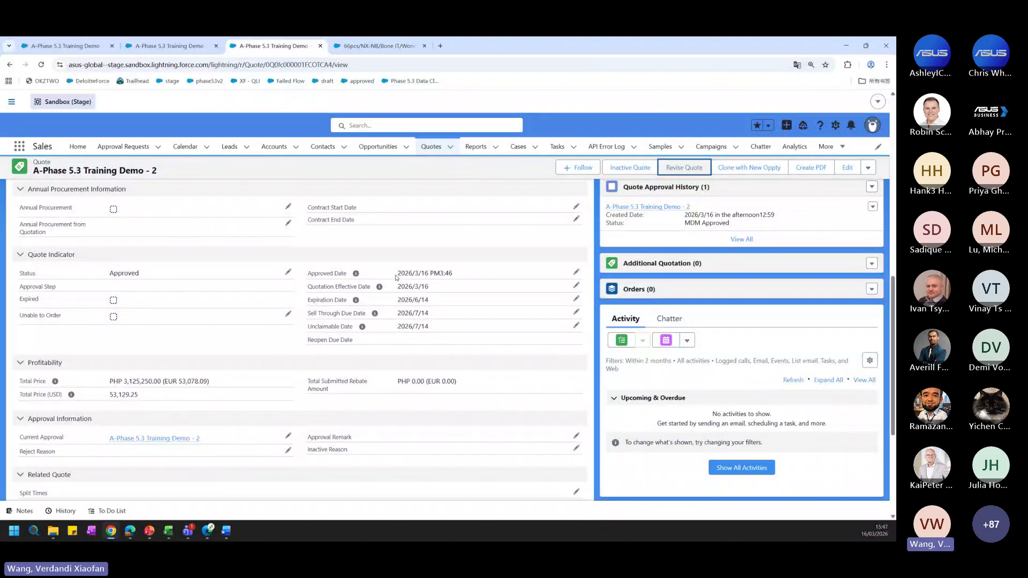
drag(397, 273, 428, 274)
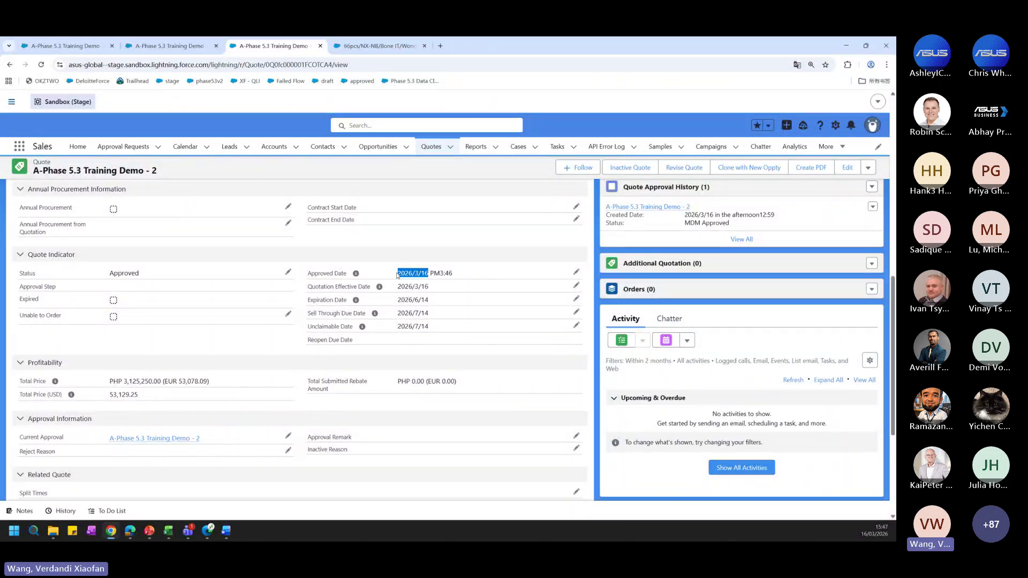
click(405, 300)
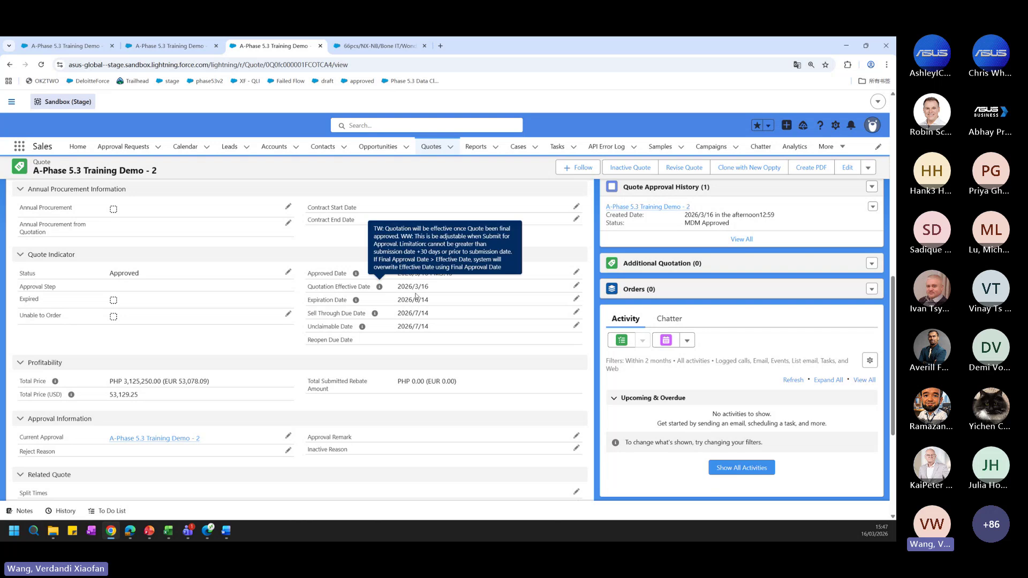
scroll(461, 321, down, 1)
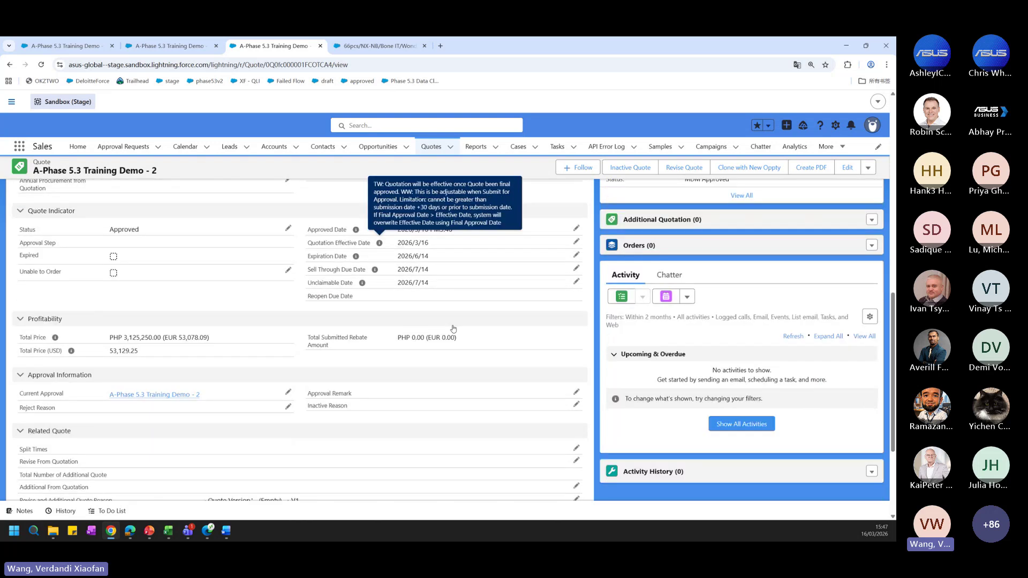
scroll(453, 328, down, 3)
scroll(453, 329, up, 2)
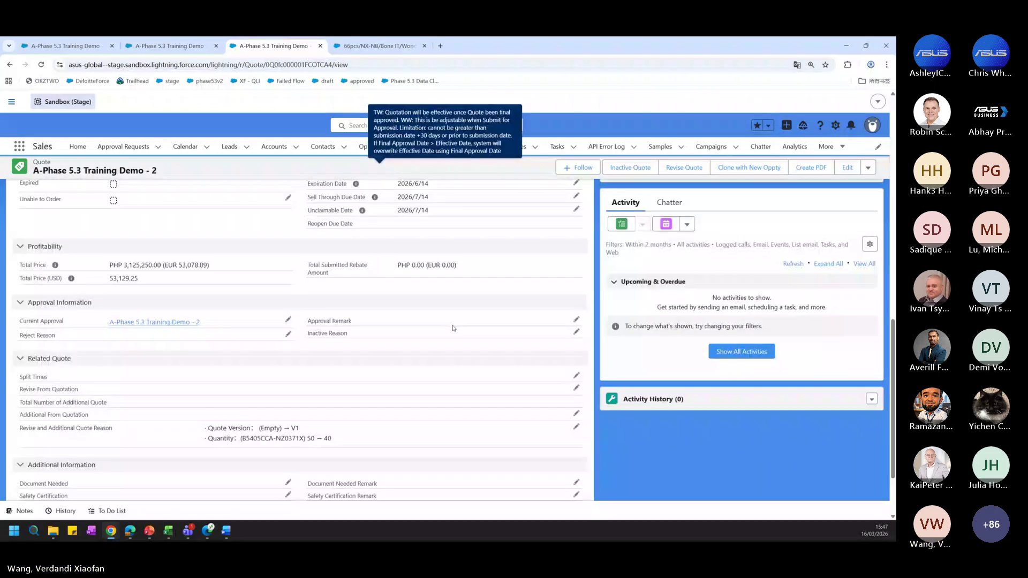
scroll(453, 328, up, 4)
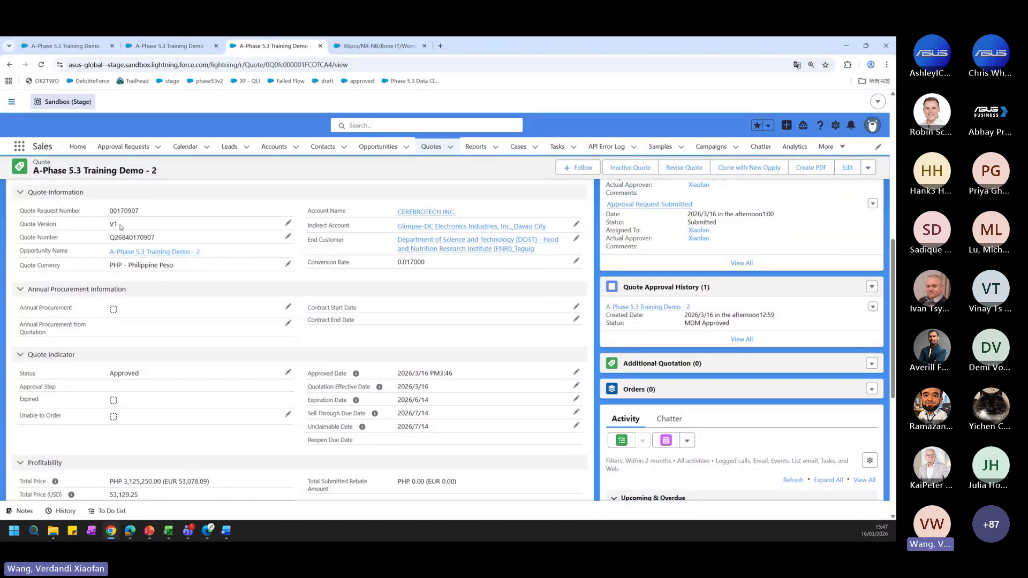
Review the recorded version and quantity changes under Revise and Additional Quote Reason in the Related Quote section
scroll(164, 357, down, 4)
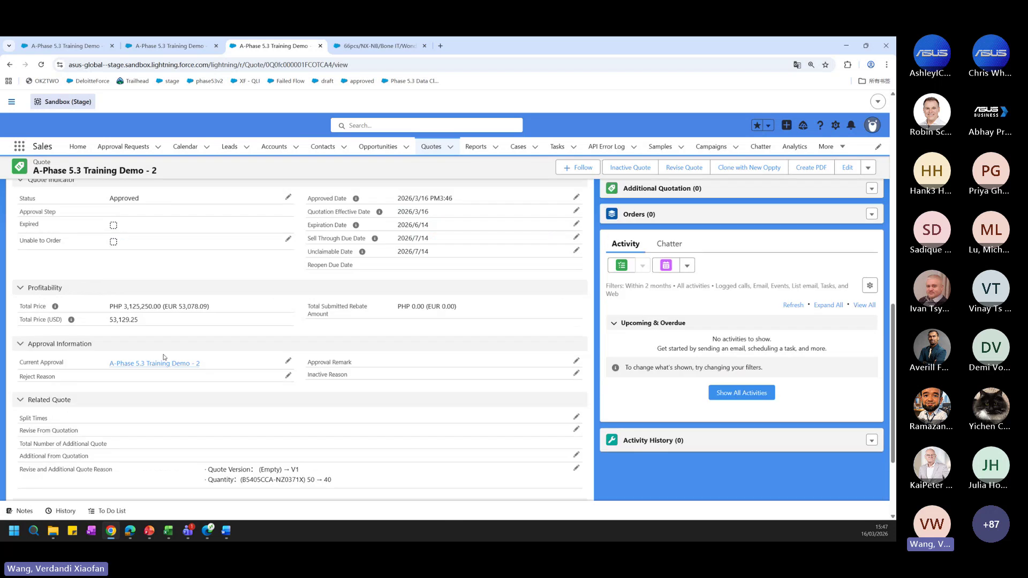
scroll(164, 357, down, 2)
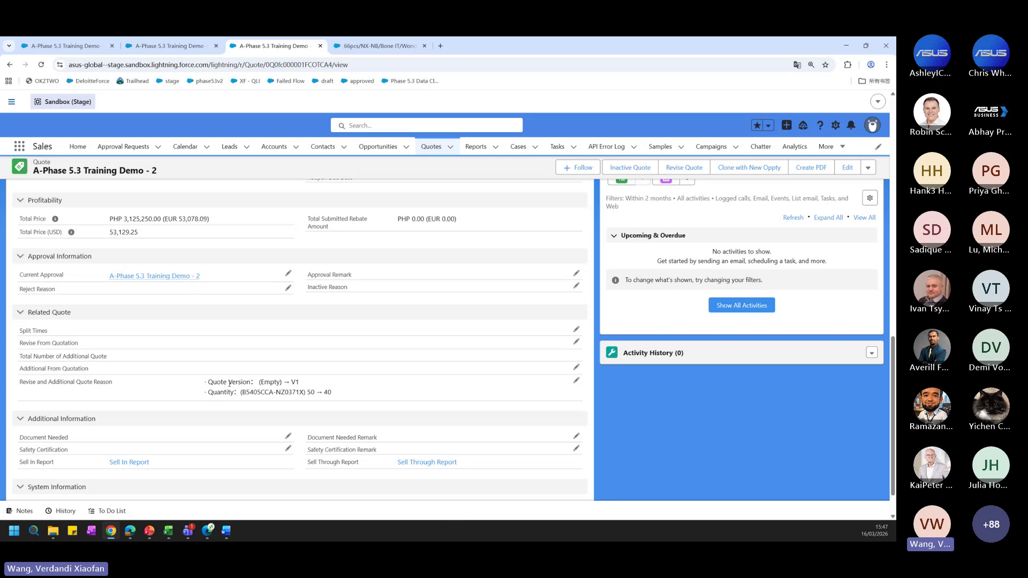
drag(208, 393, 227, 394)
click(231, 394)
triple_click(229, 393)
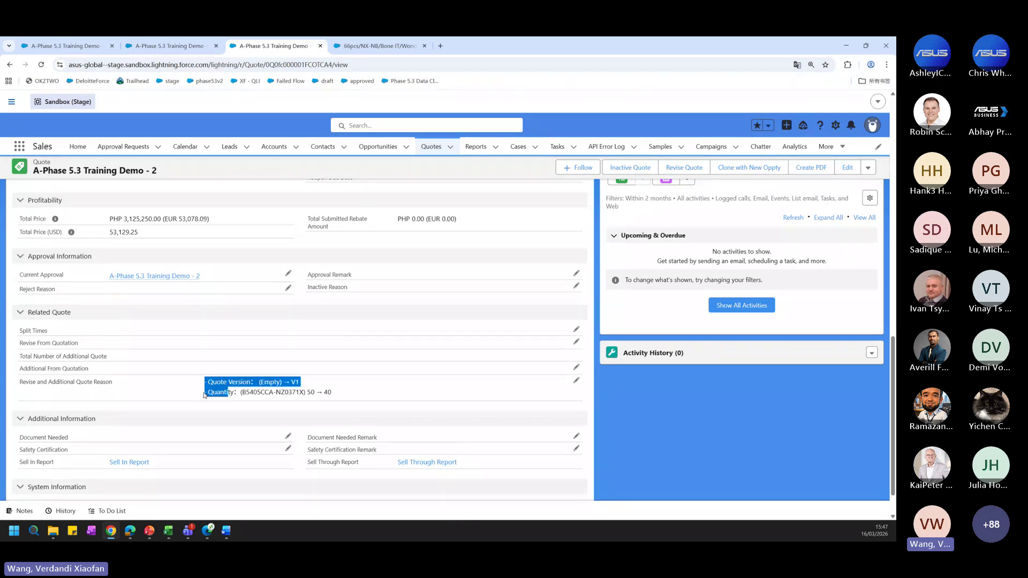
click(227, 393)
drag(256, 382, 206, 383)
click(253, 384)
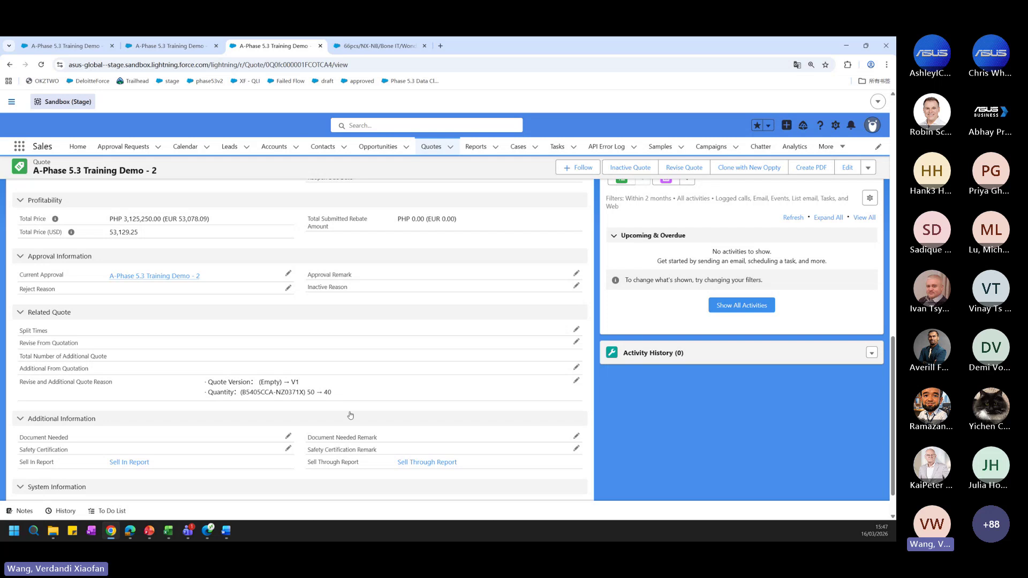
scroll(353, 416, up, 10)
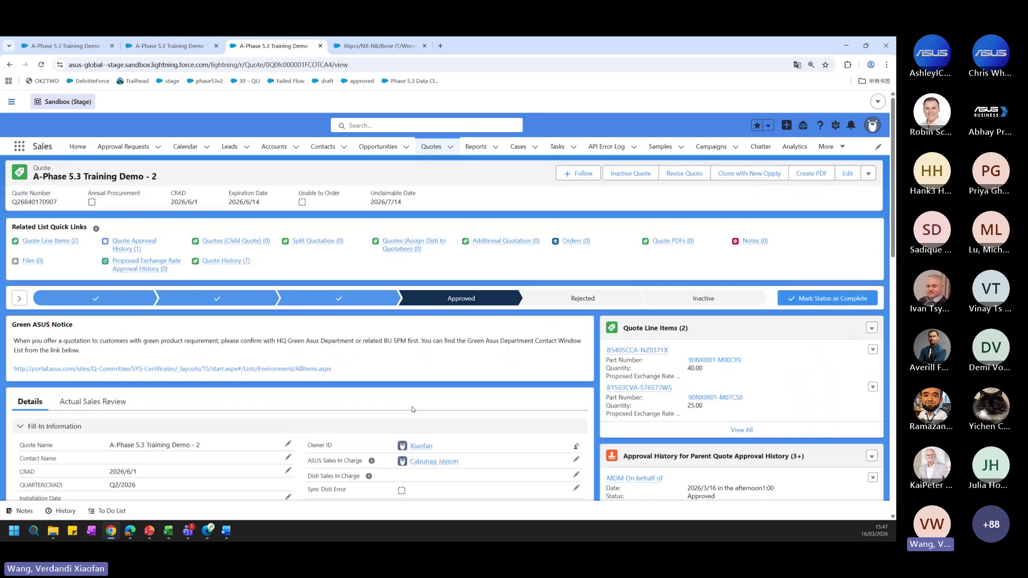
Examine the previous and current quantities under Quantity Information for line item B5405CCA-NZ0371X, and return to the quote
click(639, 351)
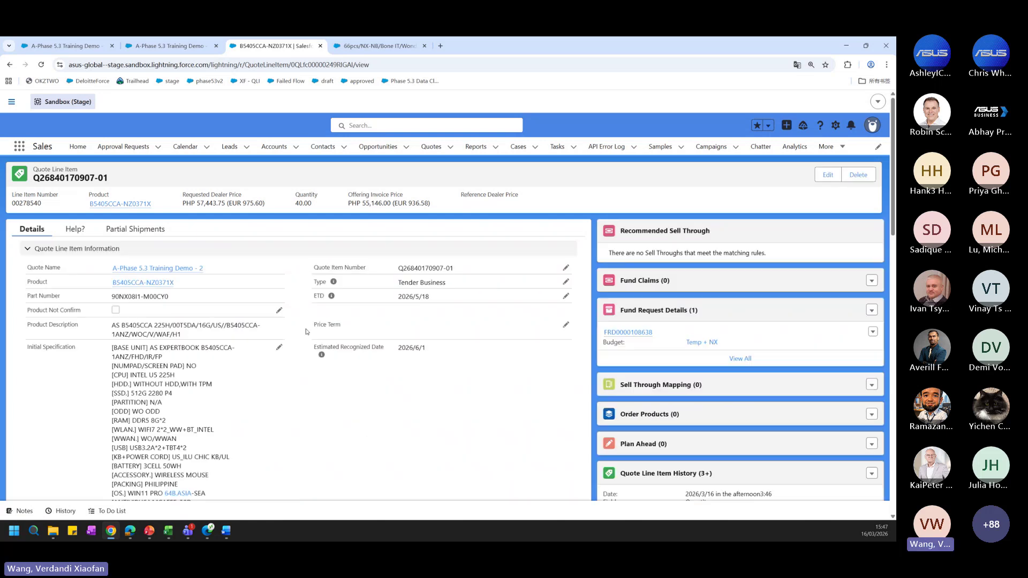
scroll(306, 331, down, 10)
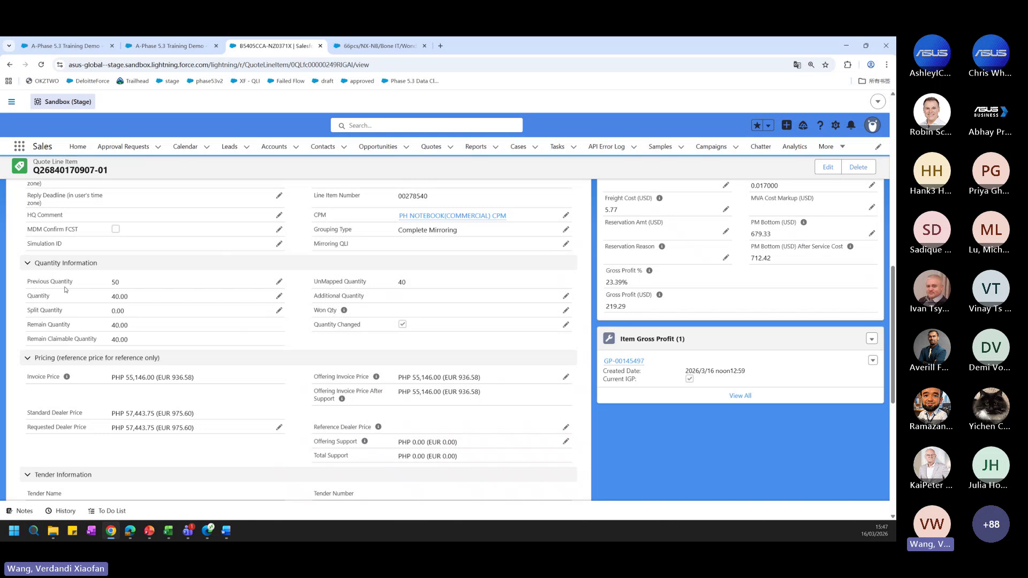
drag(33, 296, 148, 299)
click(96, 301)
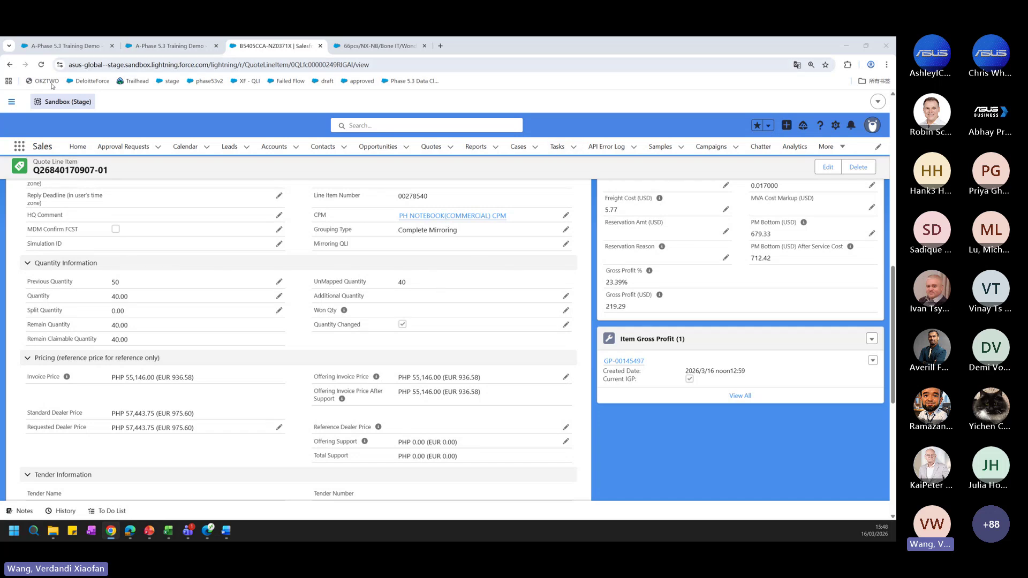
click(10, 64)
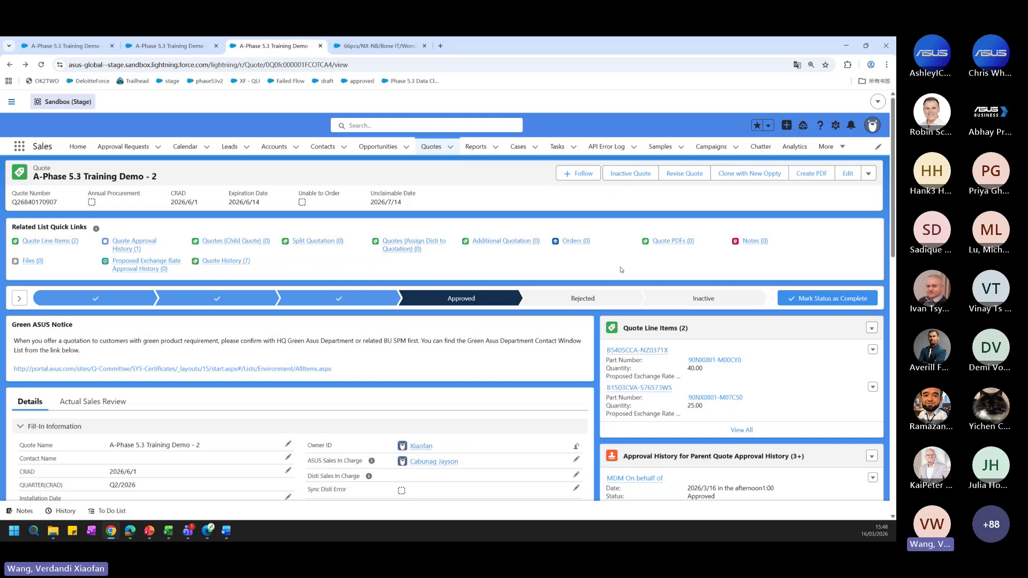
Start a new revision of the quote and set the quantity of product B5405CCA-NZ0371X to 60
click(682, 173)
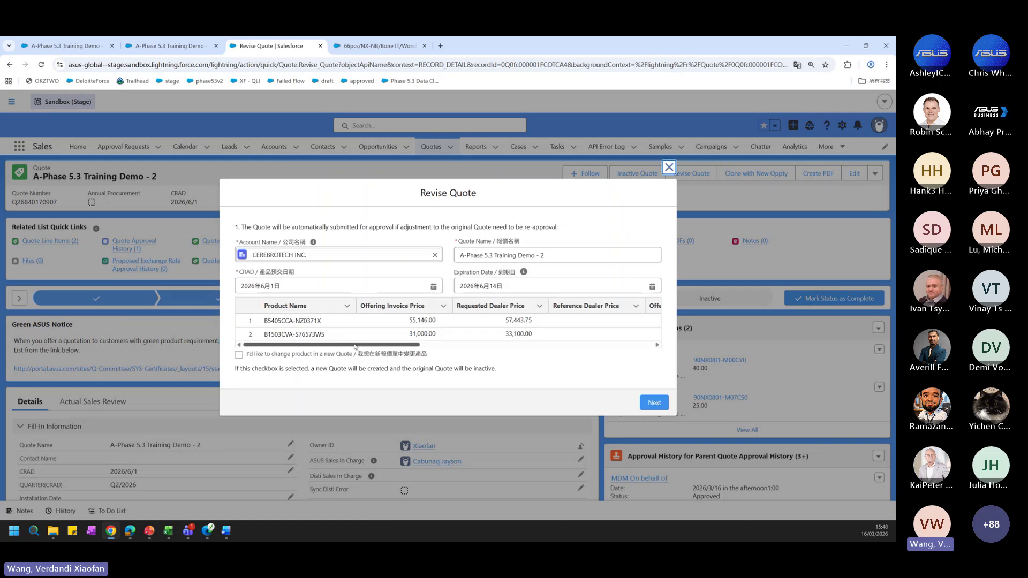
drag(355, 347, 500, 347)
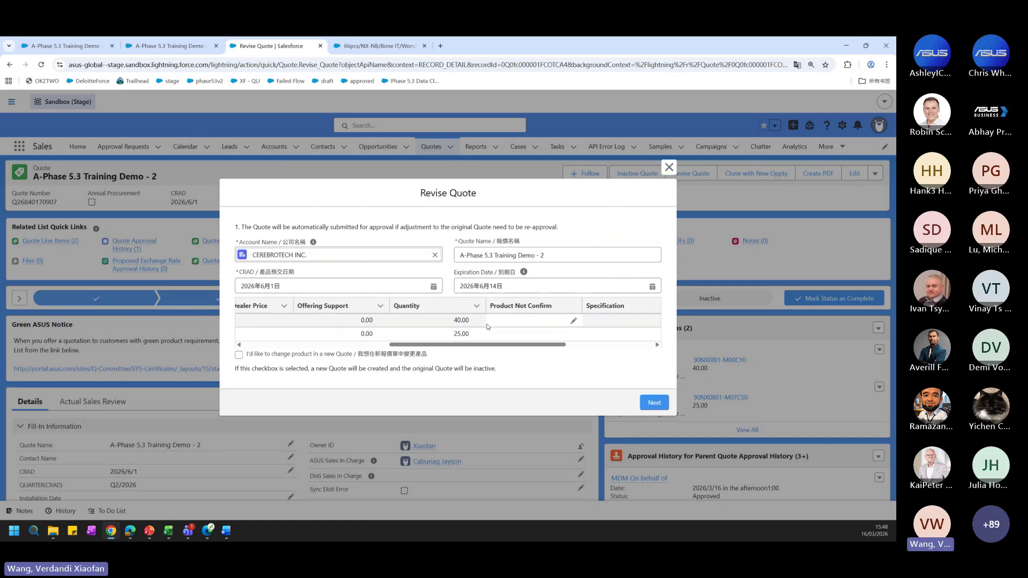
click(479, 321)
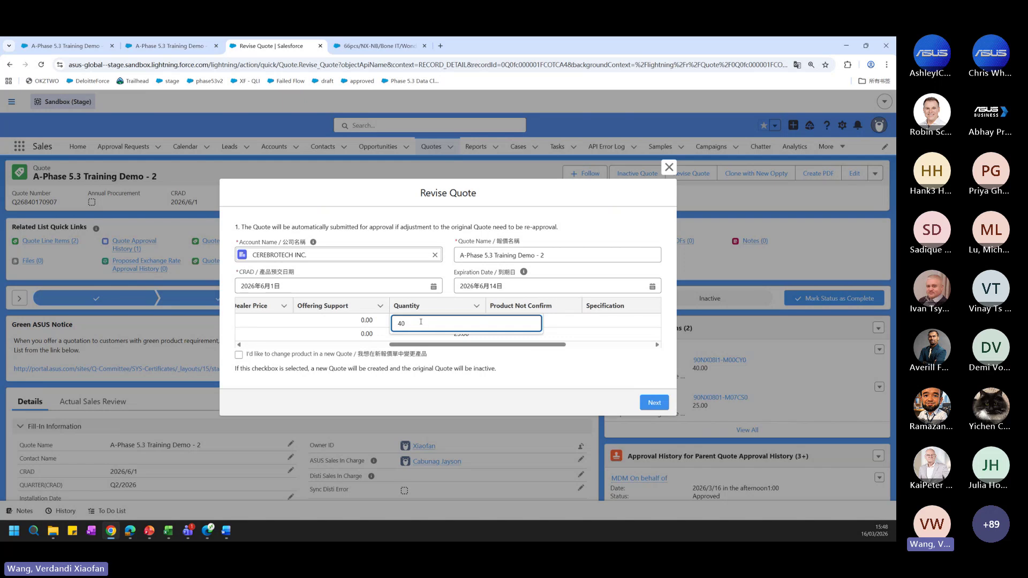
key(BackSpace)
key(BackSpace)
text(60)
Set Need FCST to HQ TENDER POOL for product B5405CCA-NZ0371X in the revision
drag(542, 347, 630, 347)
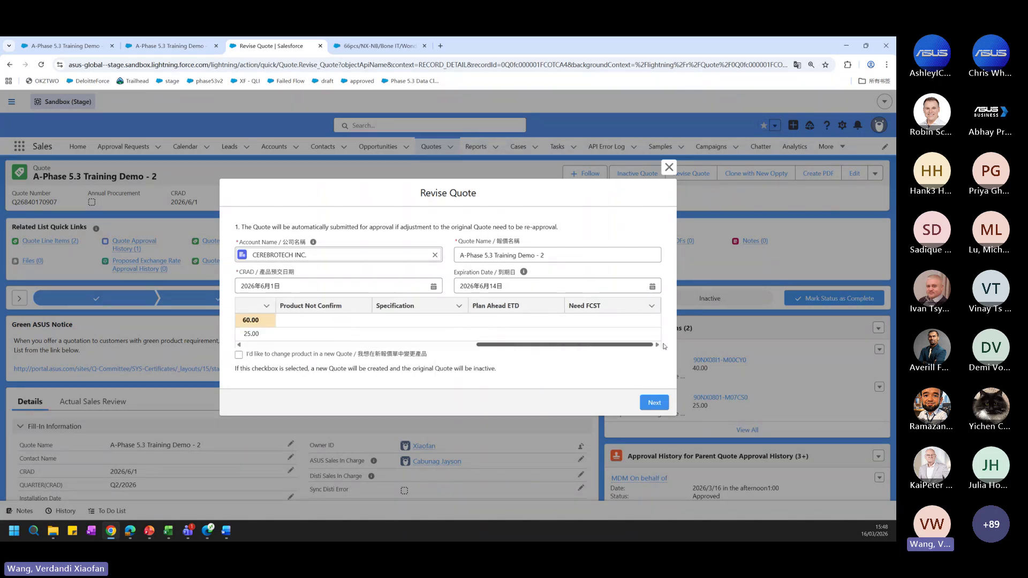
click(624, 324)
click(624, 323)
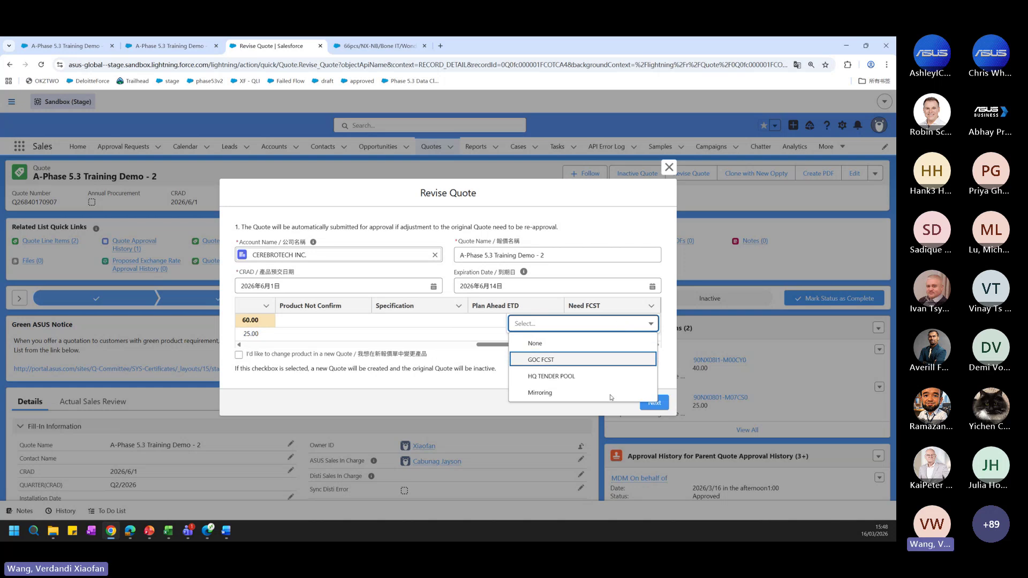
click(587, 378)
Set the Plan Ahead ETD of product B5405CCA-NZ0371X to 4 May 2026 in the revision
click(562, 323)
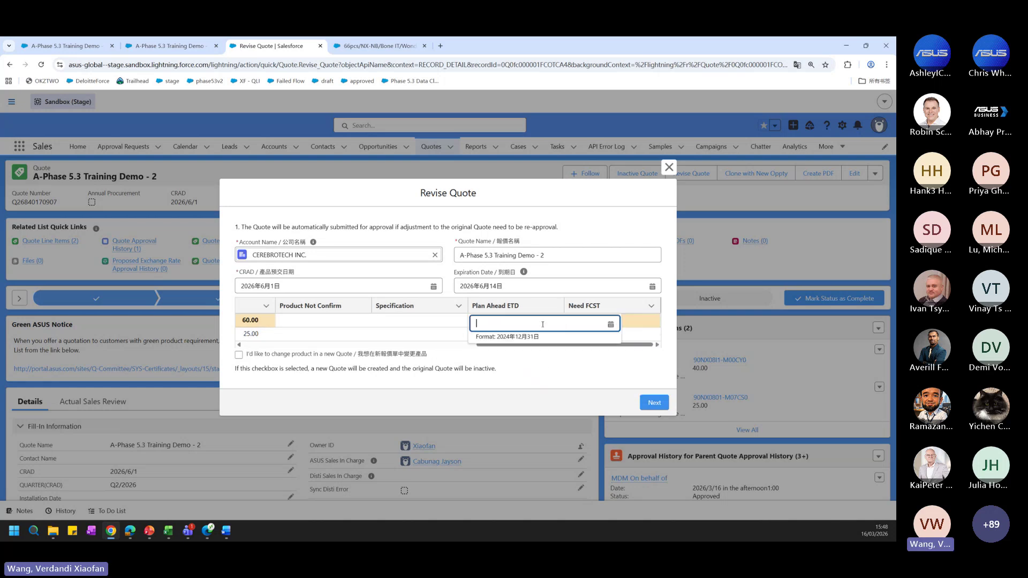
click(543, 324)
click(577, 344)
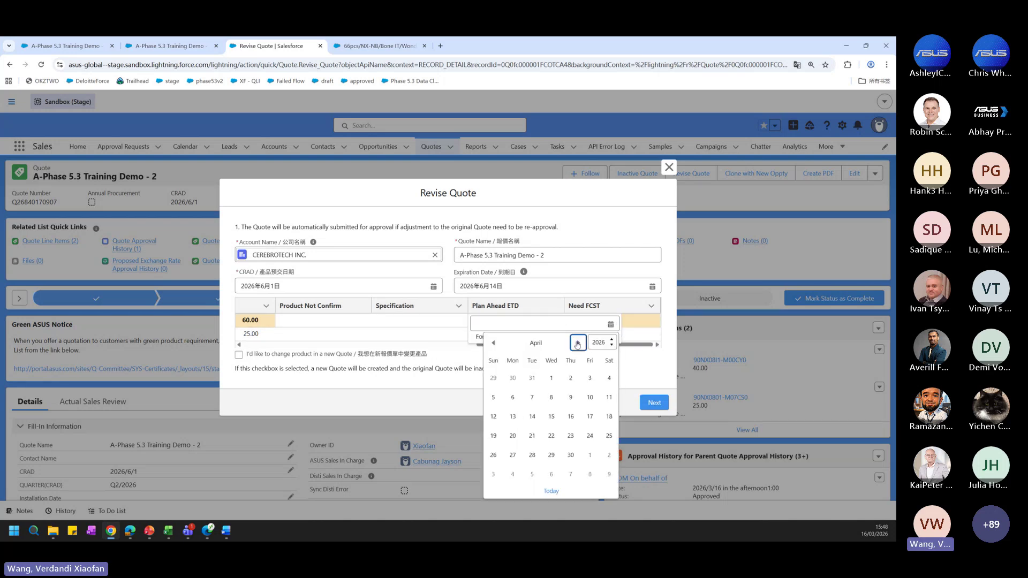
click(578, 343)
click(577, 343)
click(493, 343)
click(513, 397)
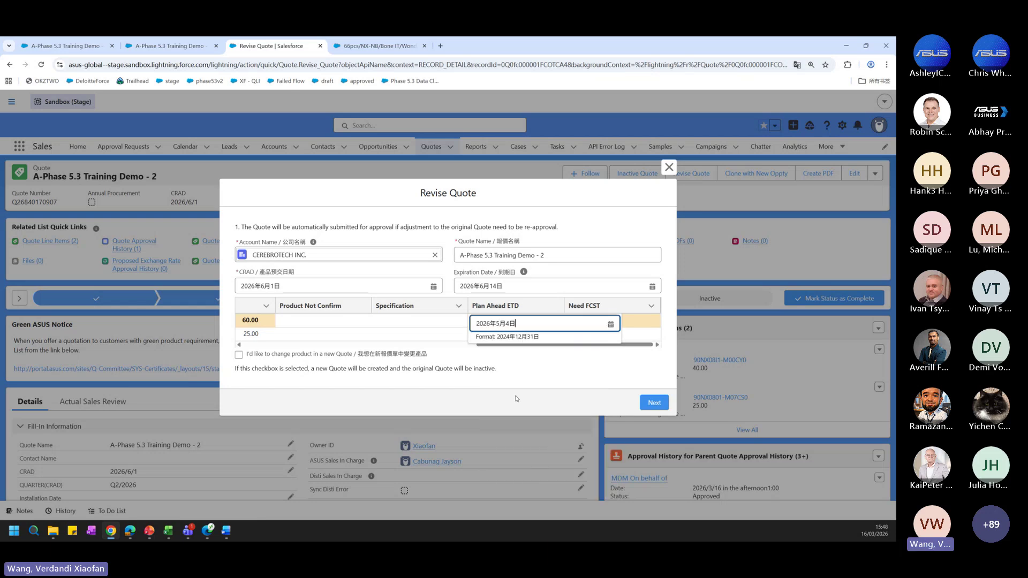
click(516, 398)
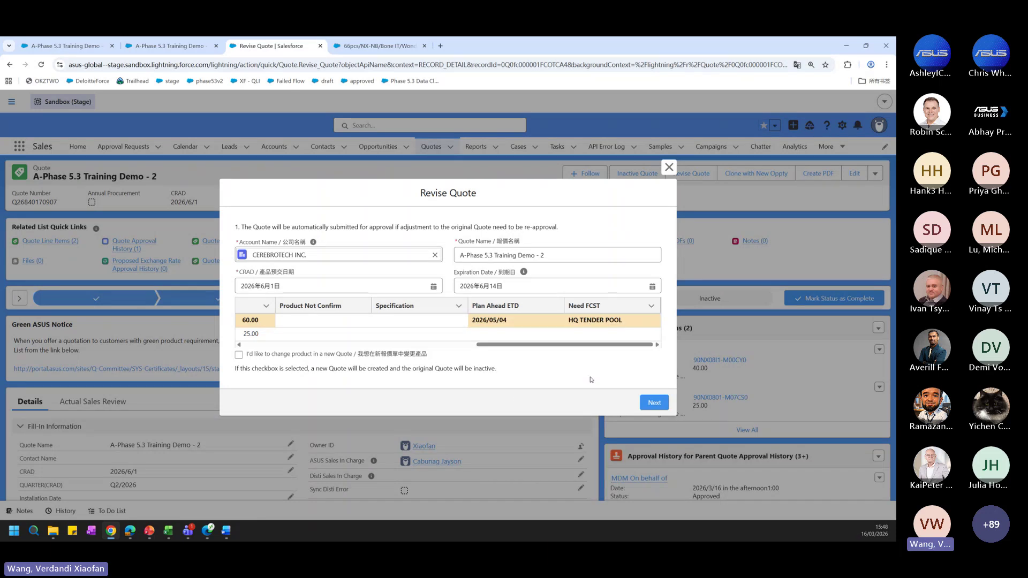
Set the Expiration Date of the revised quote to 21 June 2026
click(507, 285)
click(509, 281)
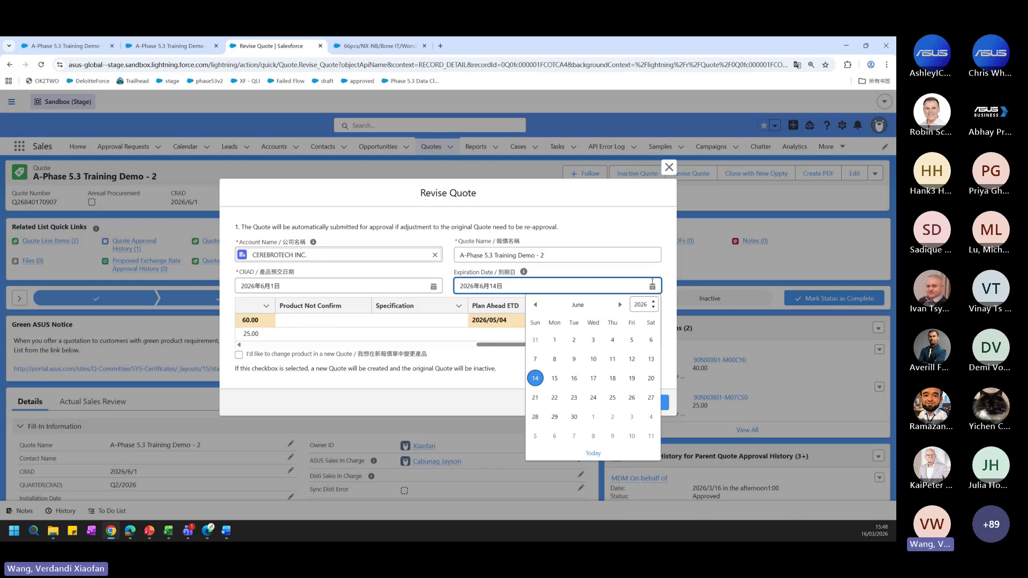
click(536, 398)
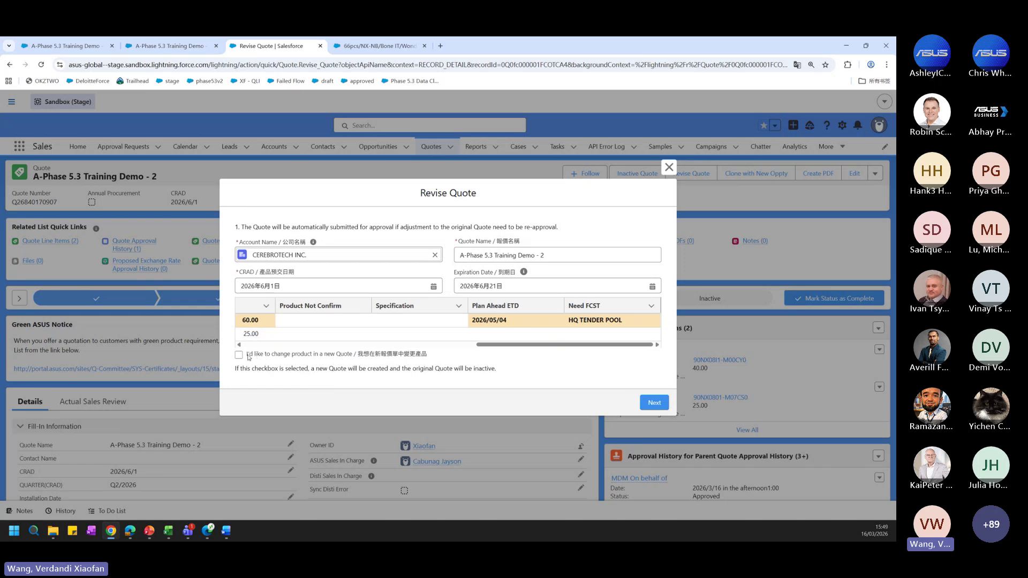
Submit the quote revision past the re-approval notice and finish it with the comment "Demo"
click(654, 402)
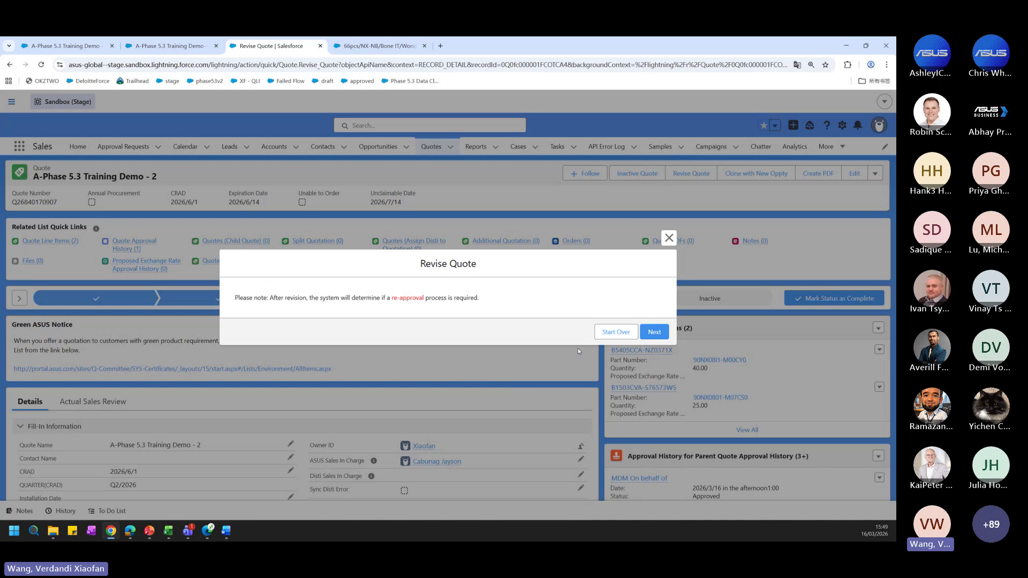
click(646, 333)
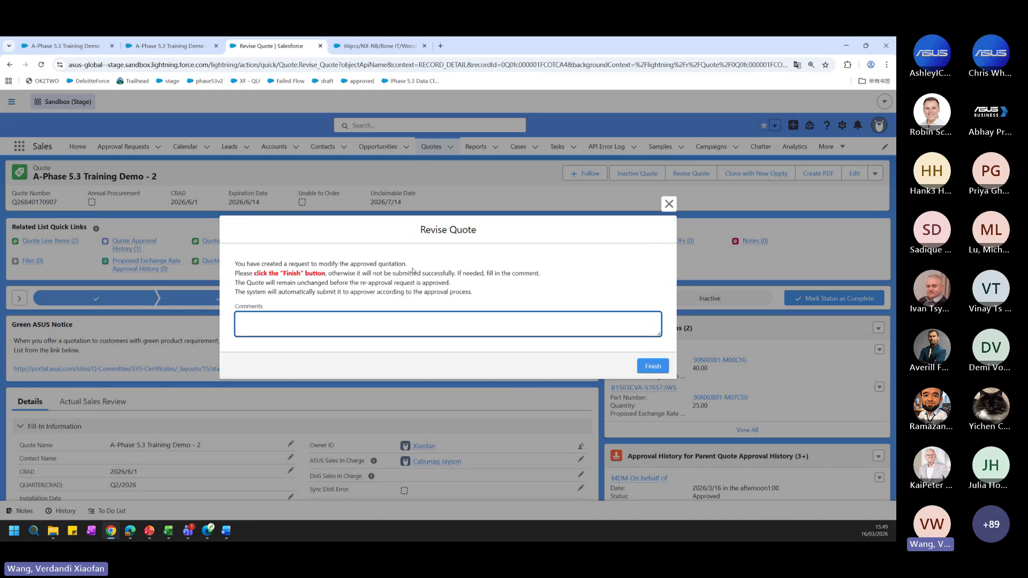
click(371, 272)
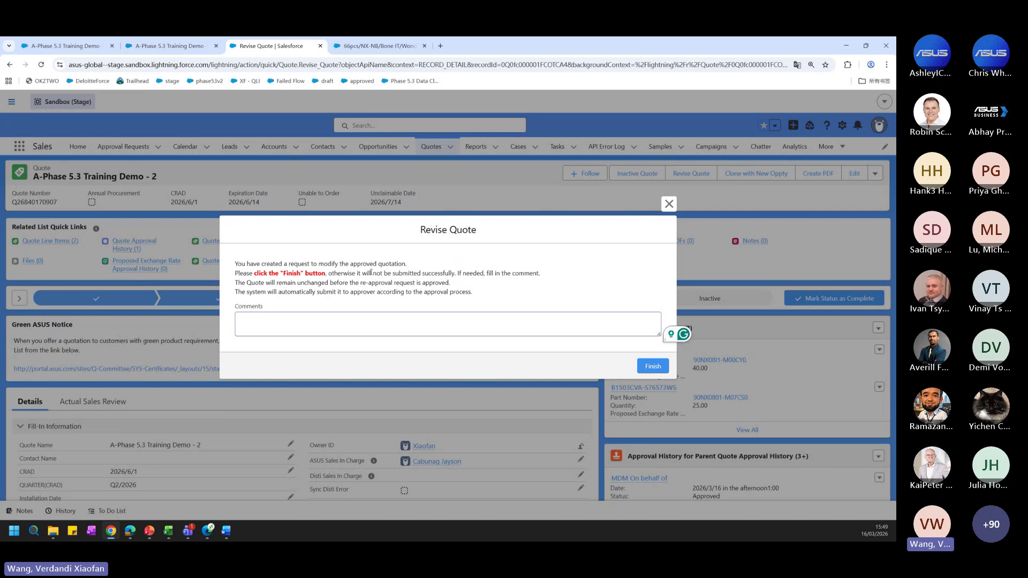
drag(255, 272, 334, 273)
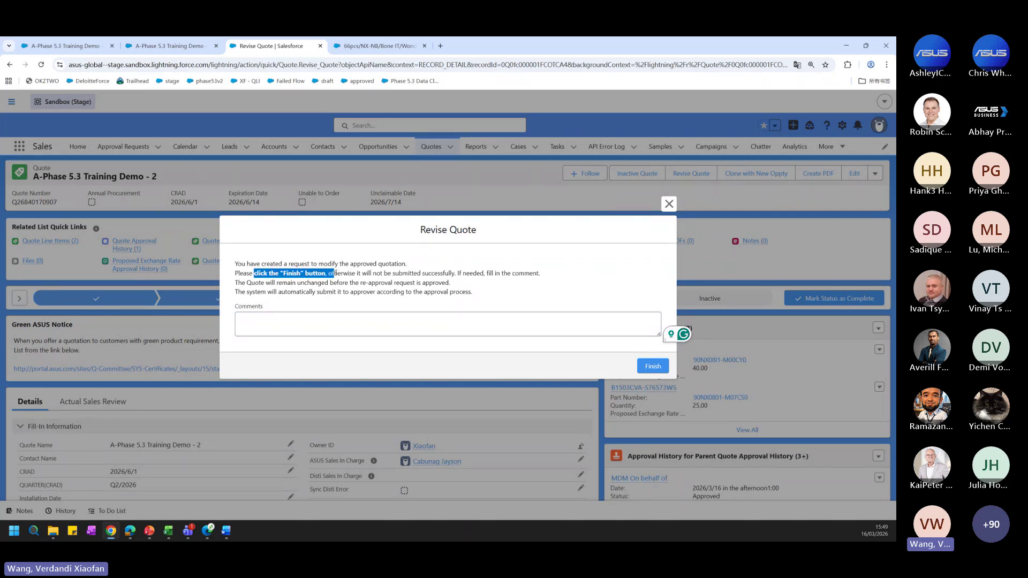
click(330, 274)
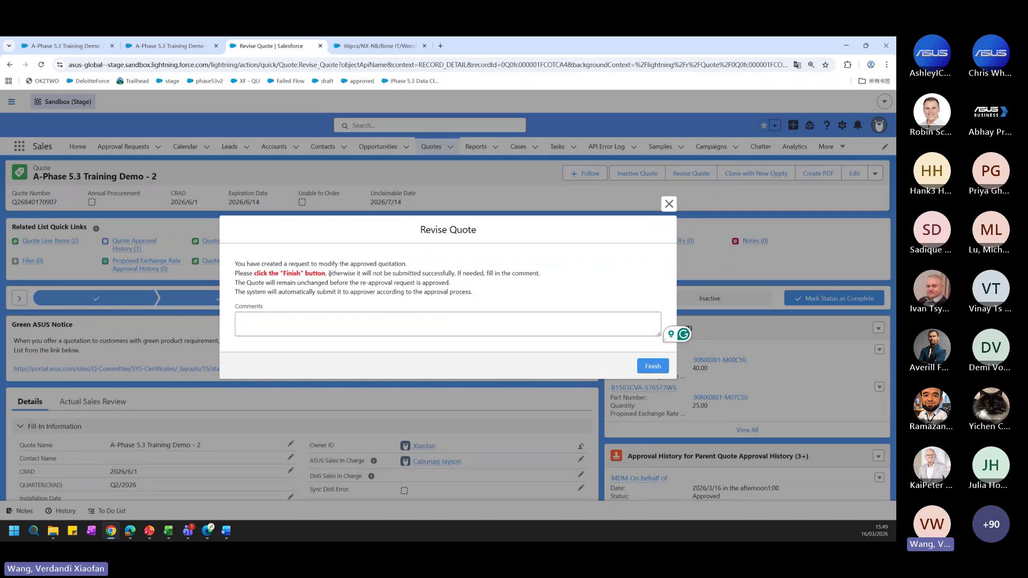
click(366, 321)
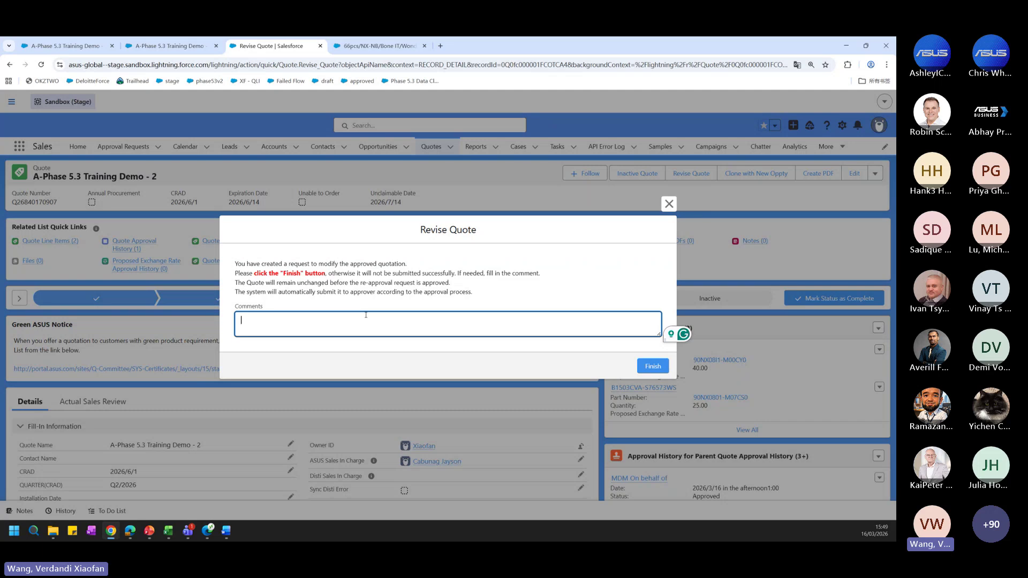
text(Demo)
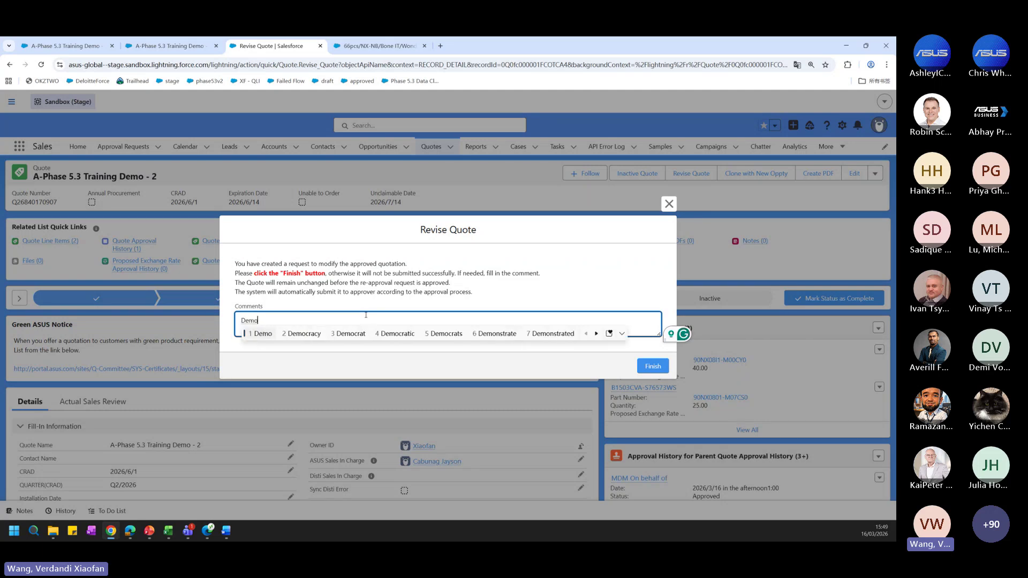
key(Return)
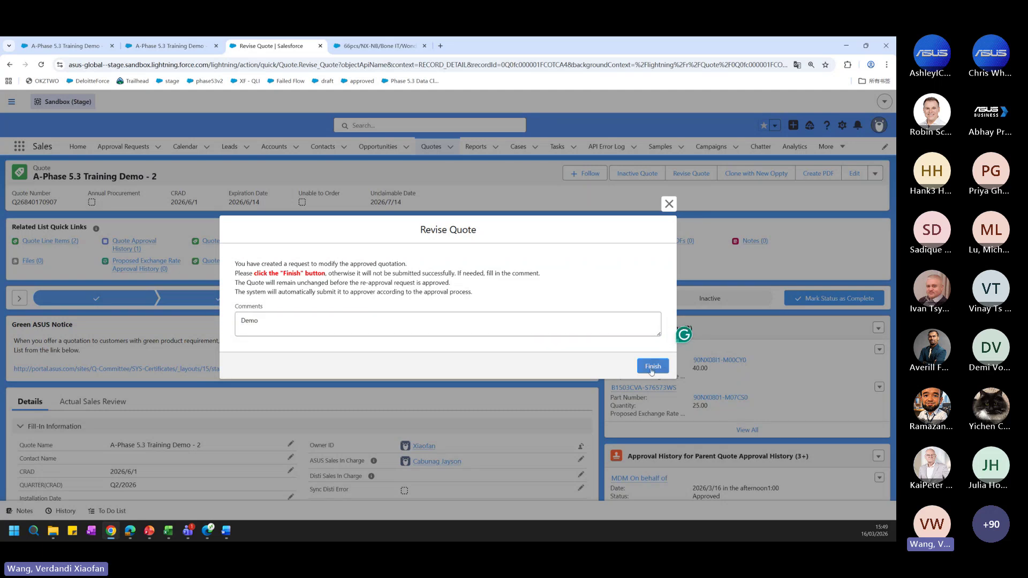
click(653, 367)
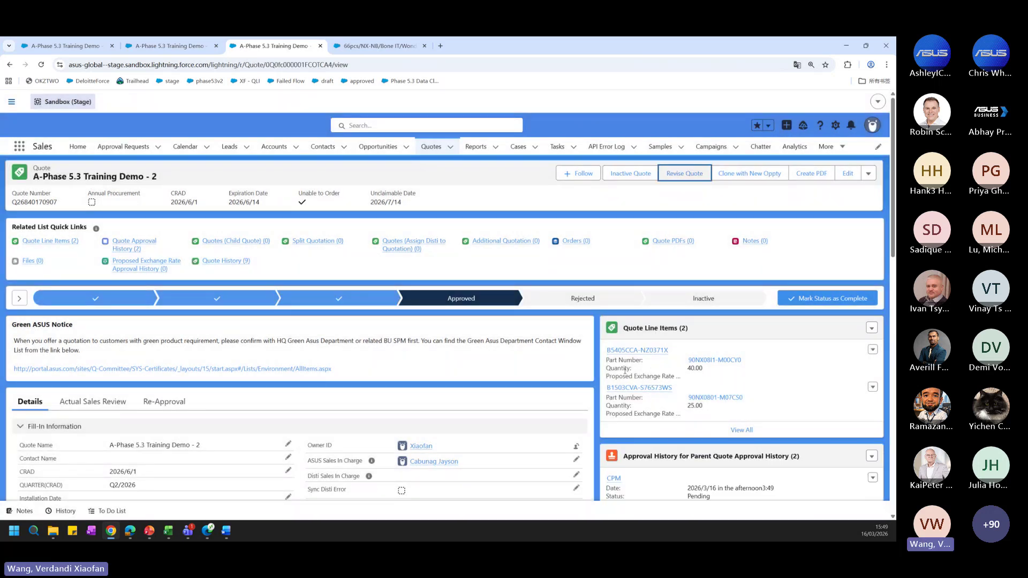
Compare the original and new values of the quote and its line item in the Re-Approval details
click(177, 407)
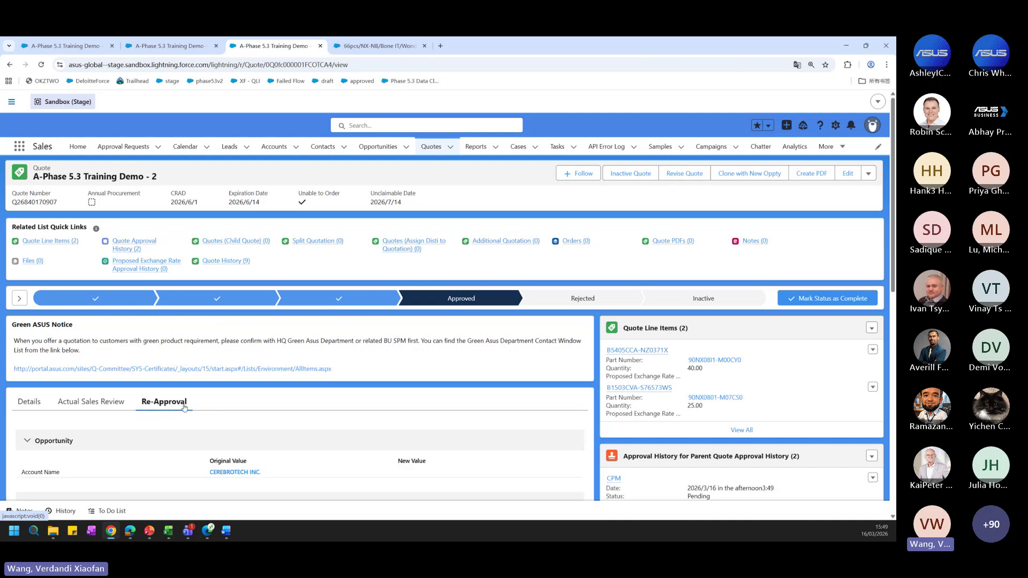
scroll(276, 407, down, 3)
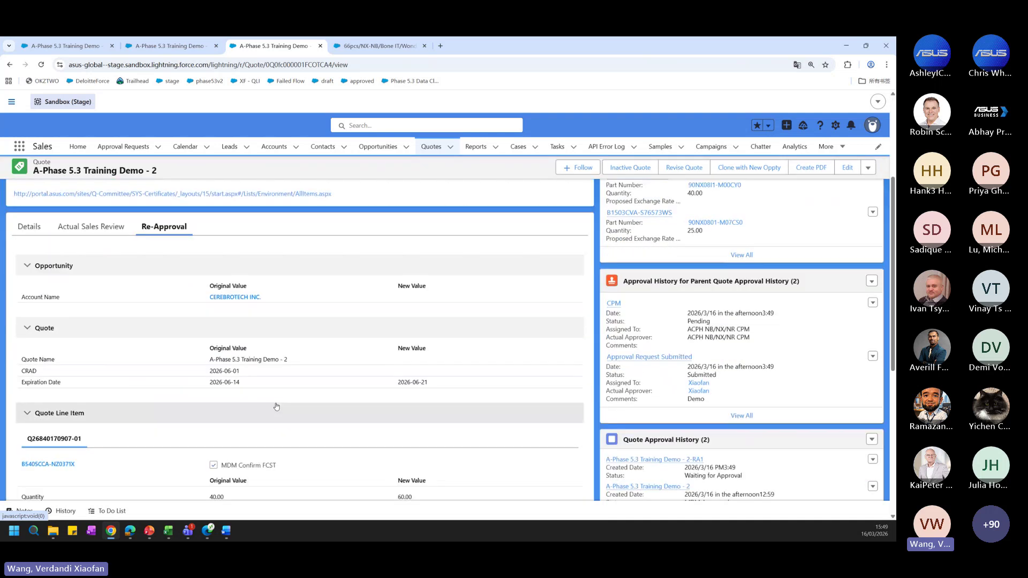
scroll(276, 407, down, 1)
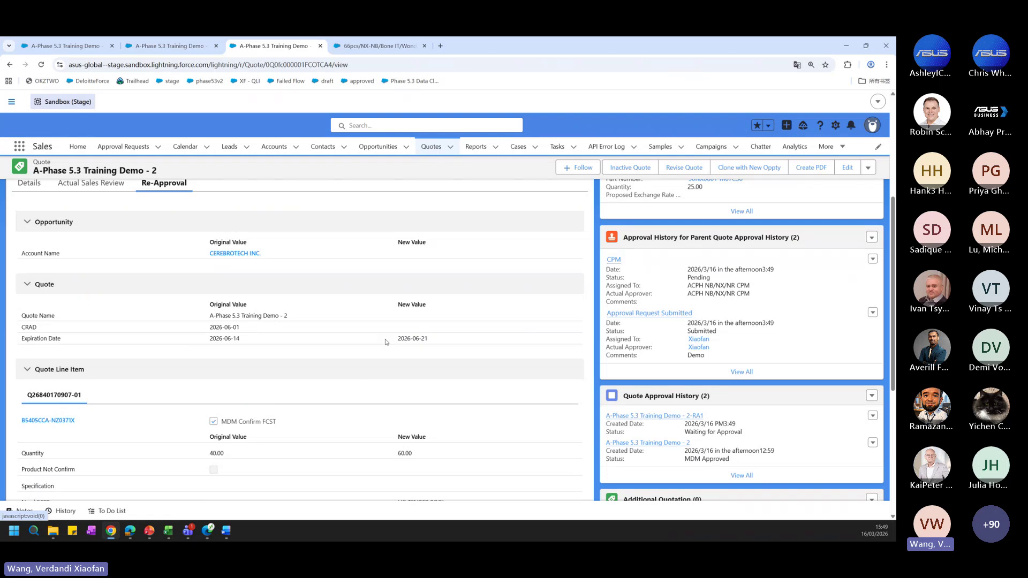
scroll(383, 350, down, 2)
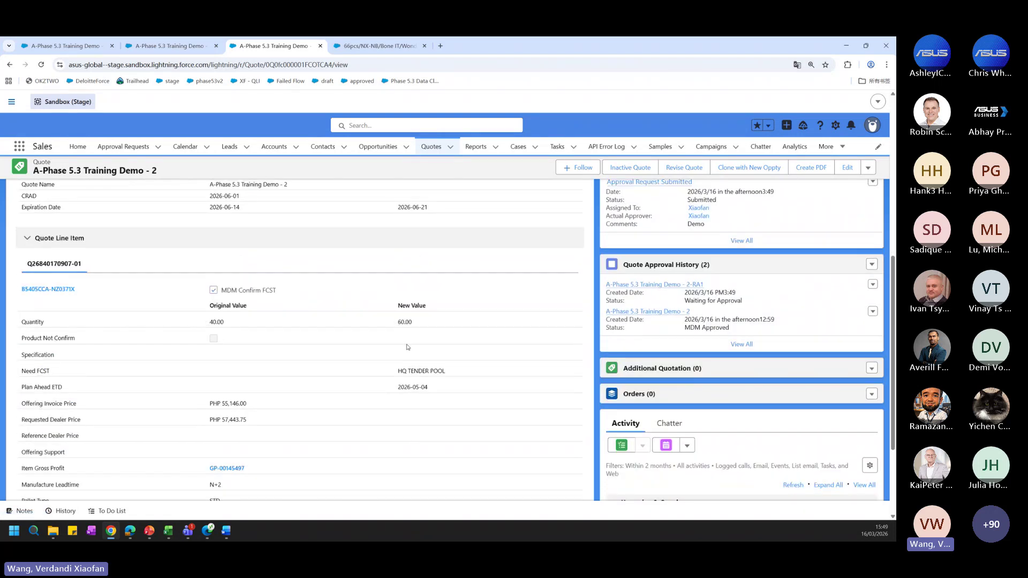
scroll(408, 349, down, 1)
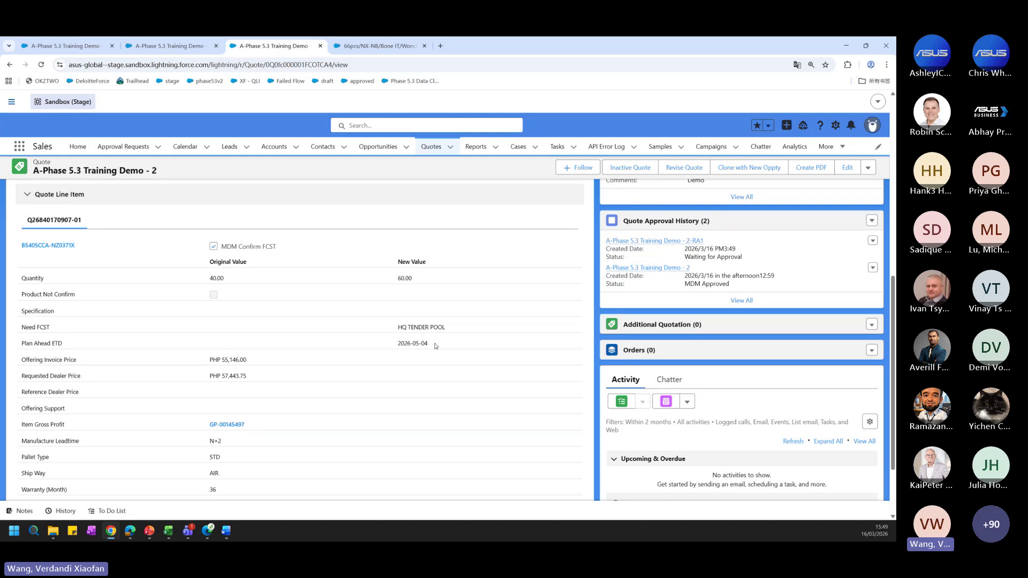
scroll(436, 346, up, 6)
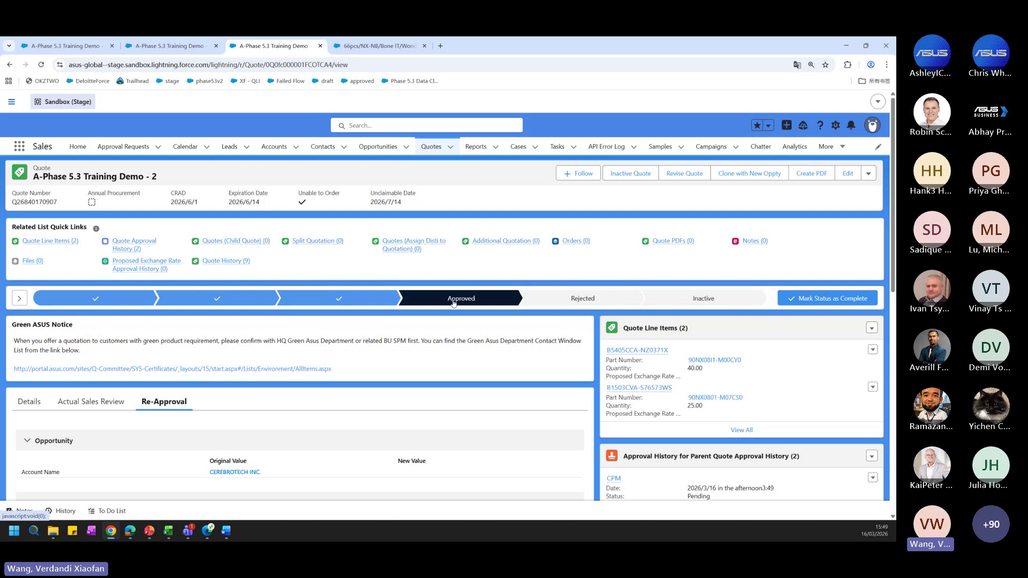
Examine the Unable to Order flag, the Current Approval record and the Quote Approval History in the quote's details
click(29, 402)
scroll(180, 359, down, 3)
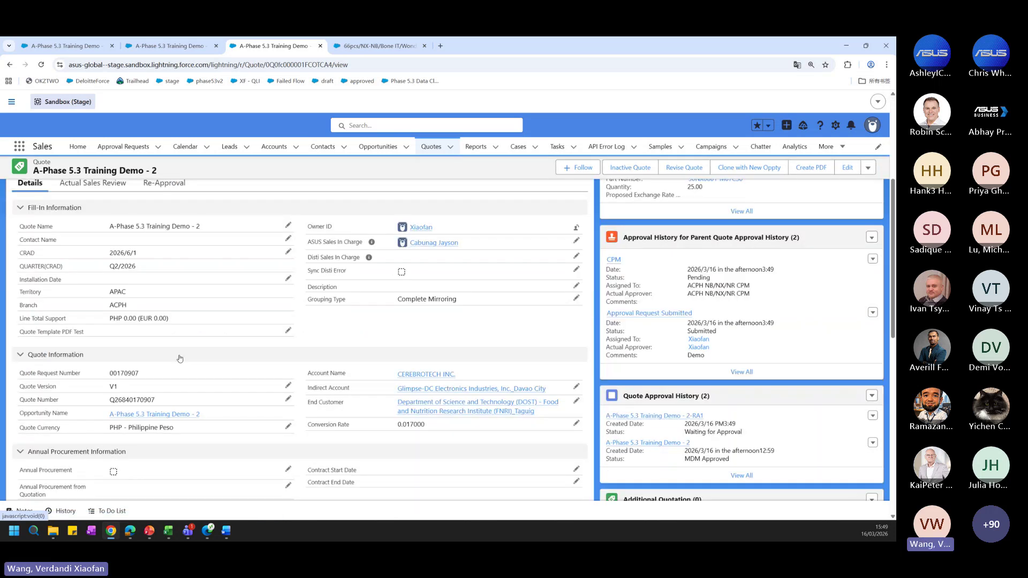
scroll(180, 358, down, 3)
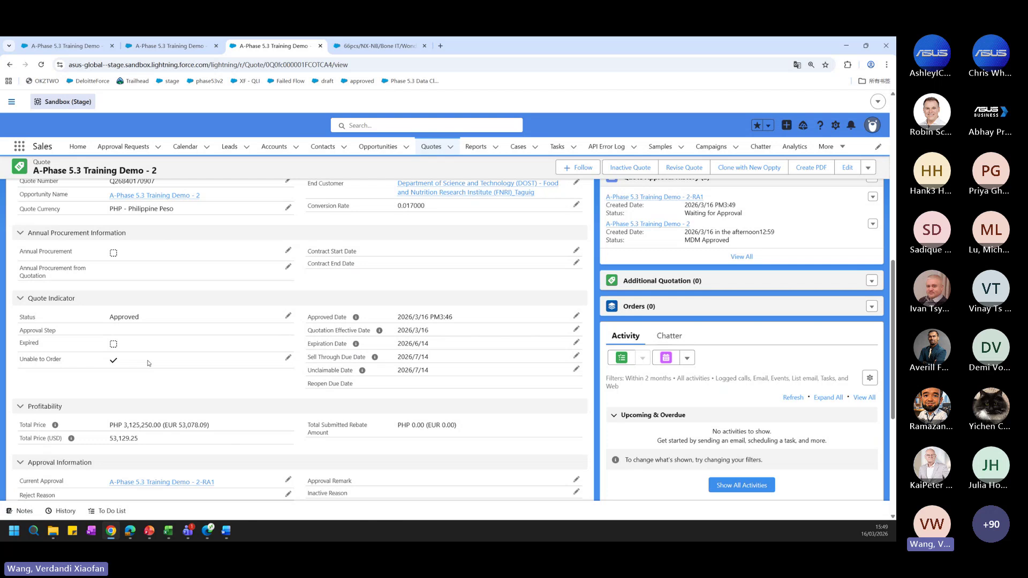
scroll(180, 364, down, 2)
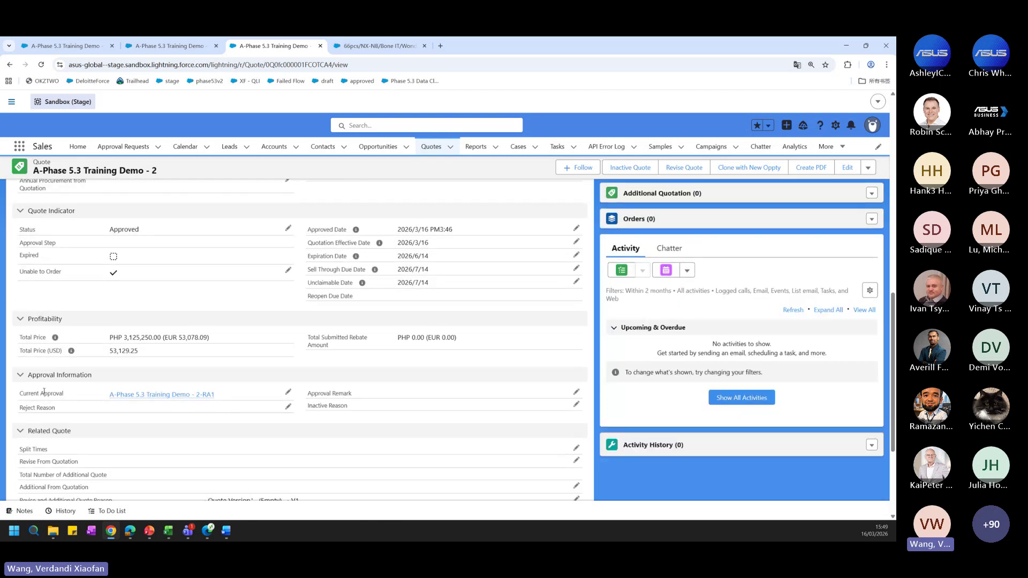
mouse_move(101, 396)
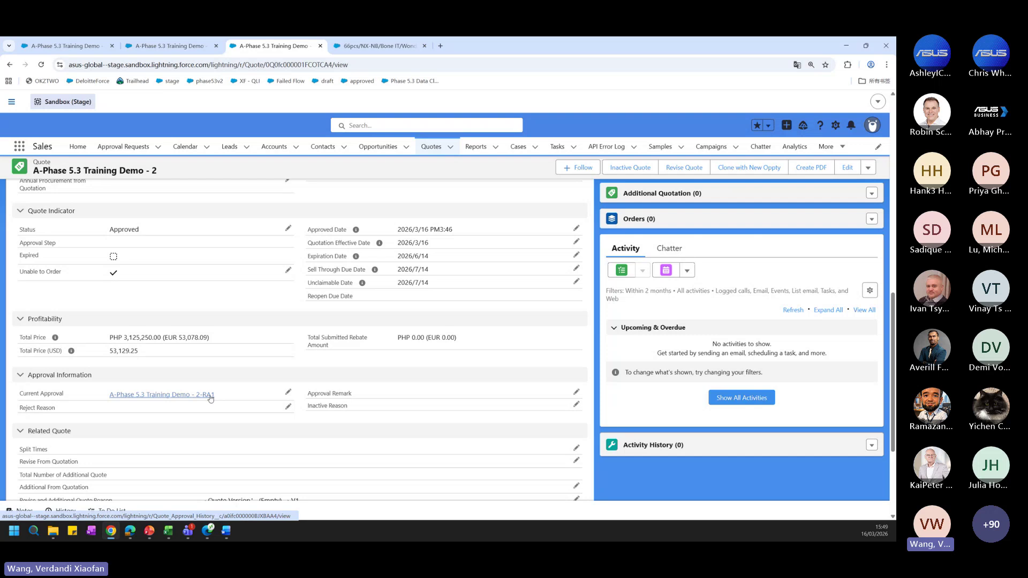
scroll(263, 398, up, 4)
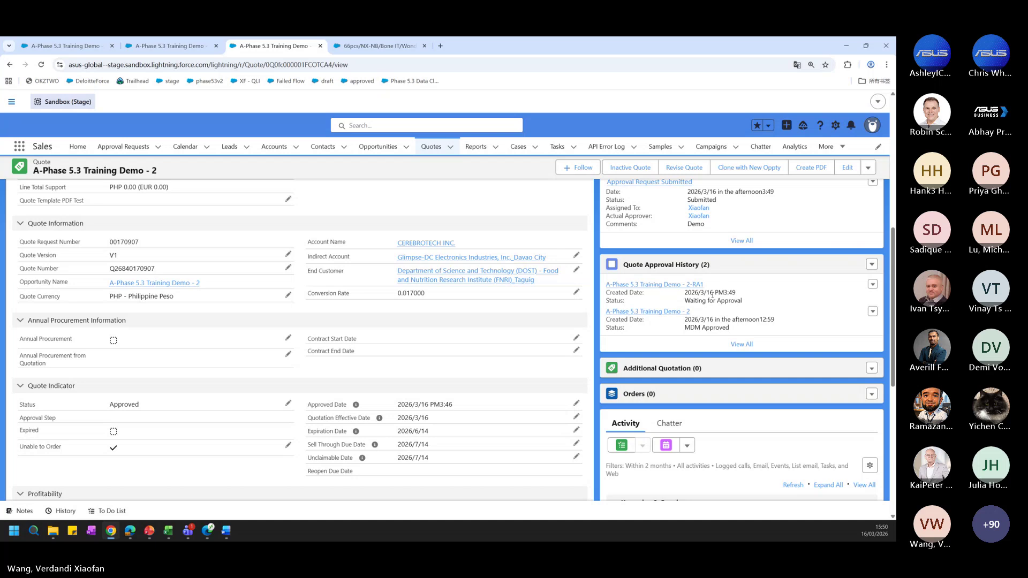
Examine the Related Quote section of quote A-Phase 5.3 Training Demo - 2, including its Revise and Additional Quote Reason
scroll(289, 393, down, 4)
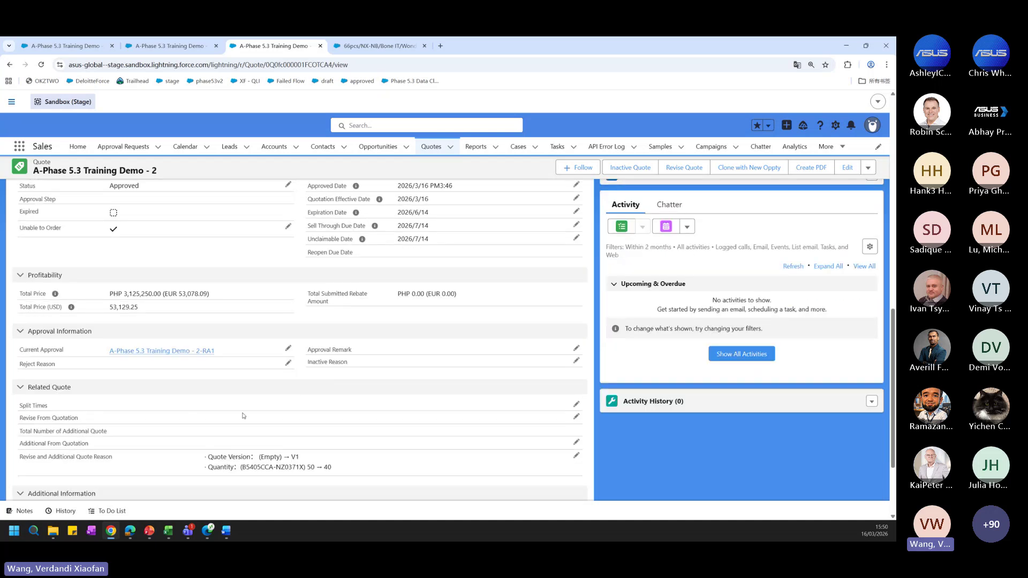
scroll(27, 378, down, 2)
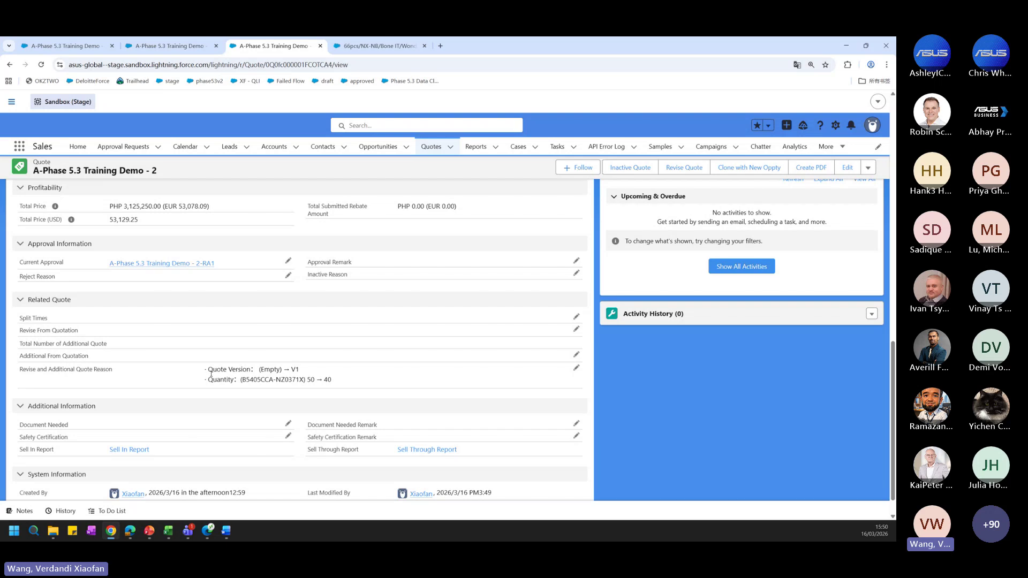
scroll(208, 370, up, 1)
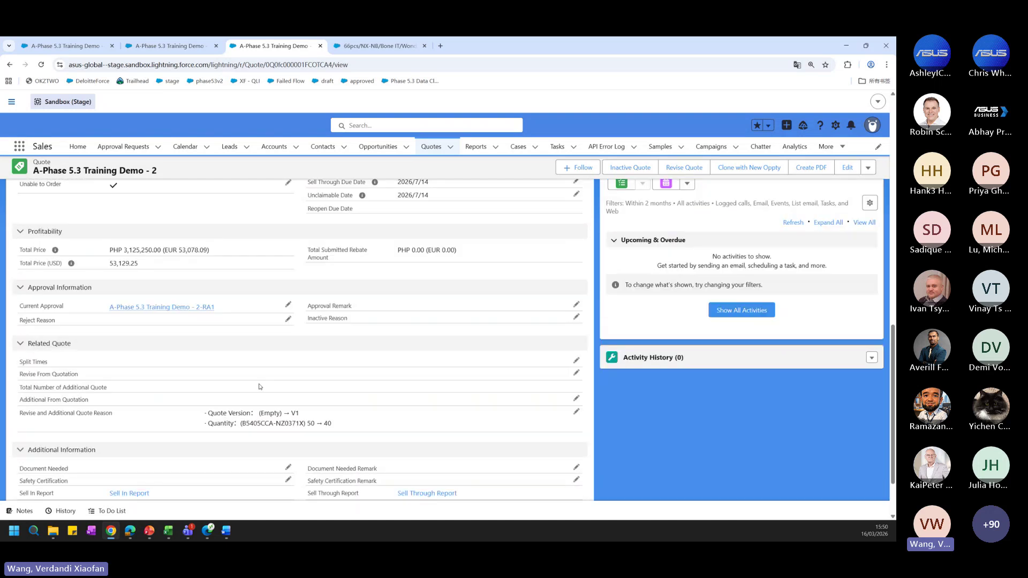
scroll(259, 386, up, 6)
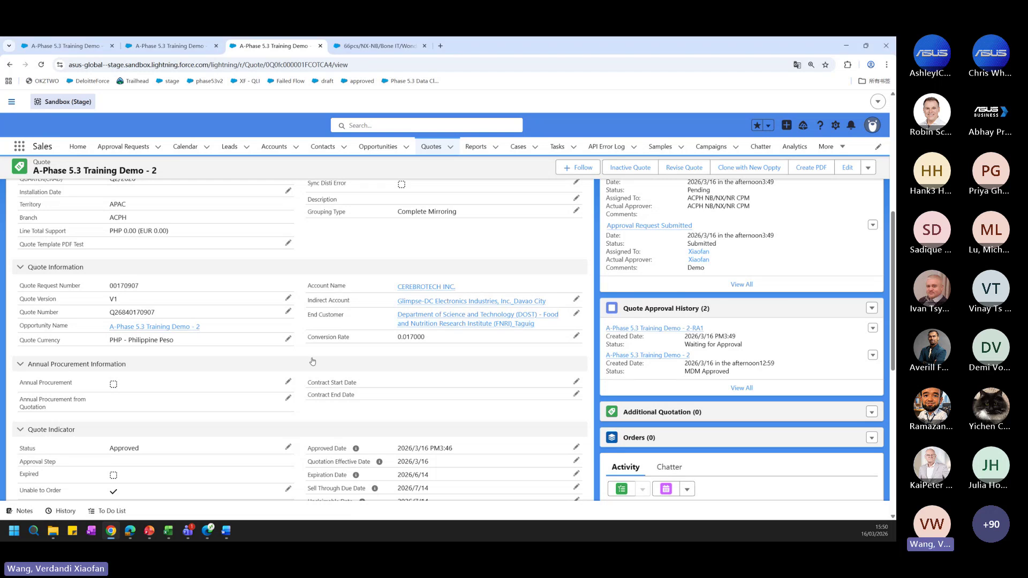
scroll(320, 363, up, 4)
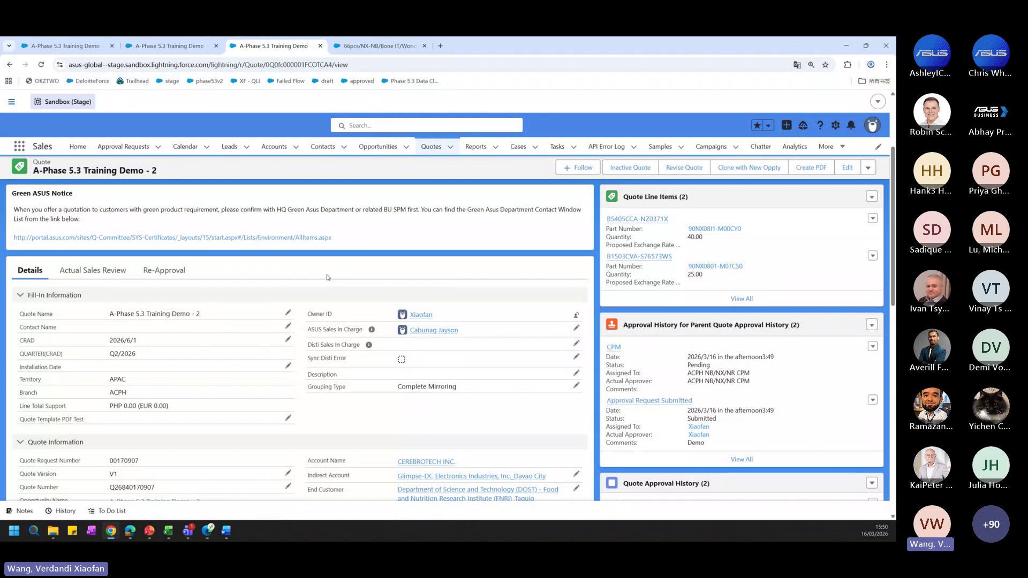
Start revising the approved quote A-Phase 5.3 Training Demo - 4 with the option to change the product in a new quote
key(ctrl+shift+Tab)
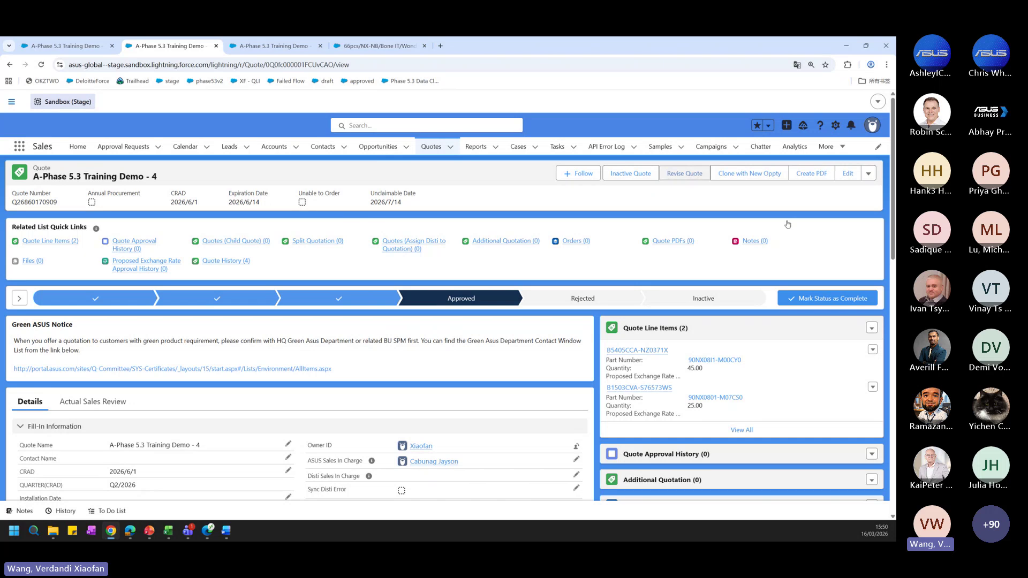
click(685, 173)
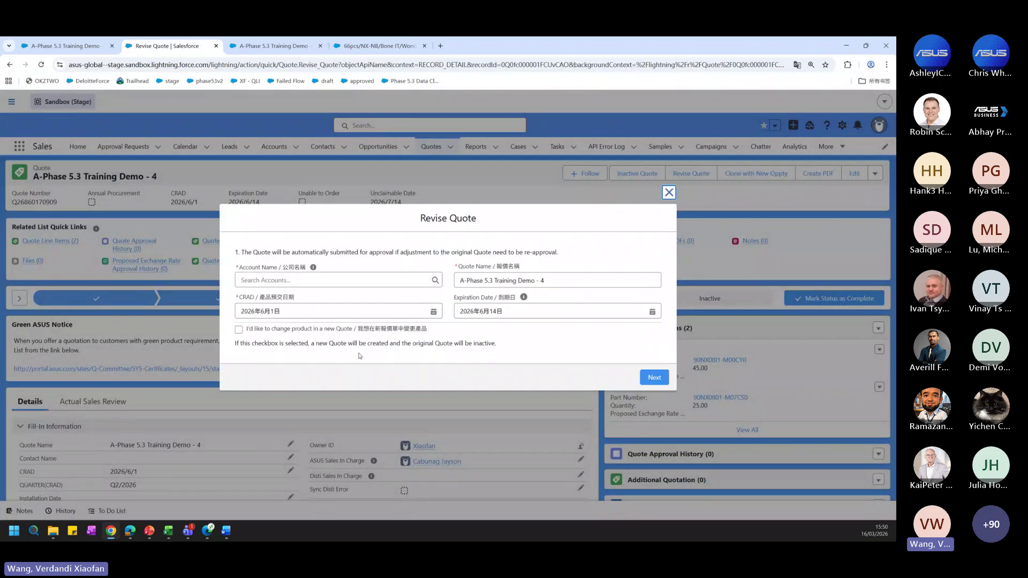
click(239, 355)
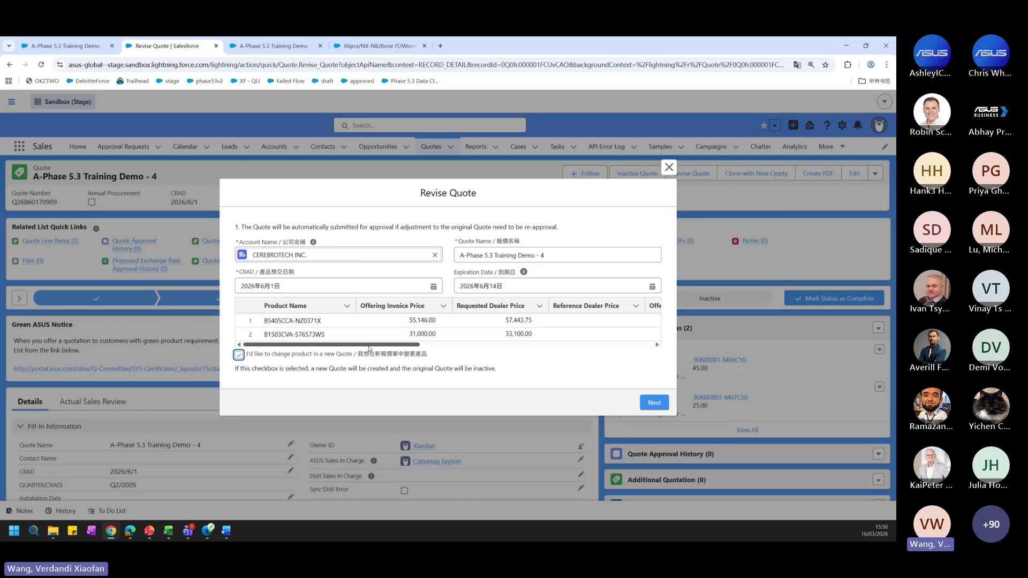
Set the quantity of product B5405CCA-NZ0371X to 60 and proceed through the notice to create the new quote
drag(368, 346, 497, 350)
double_click(489, 321)
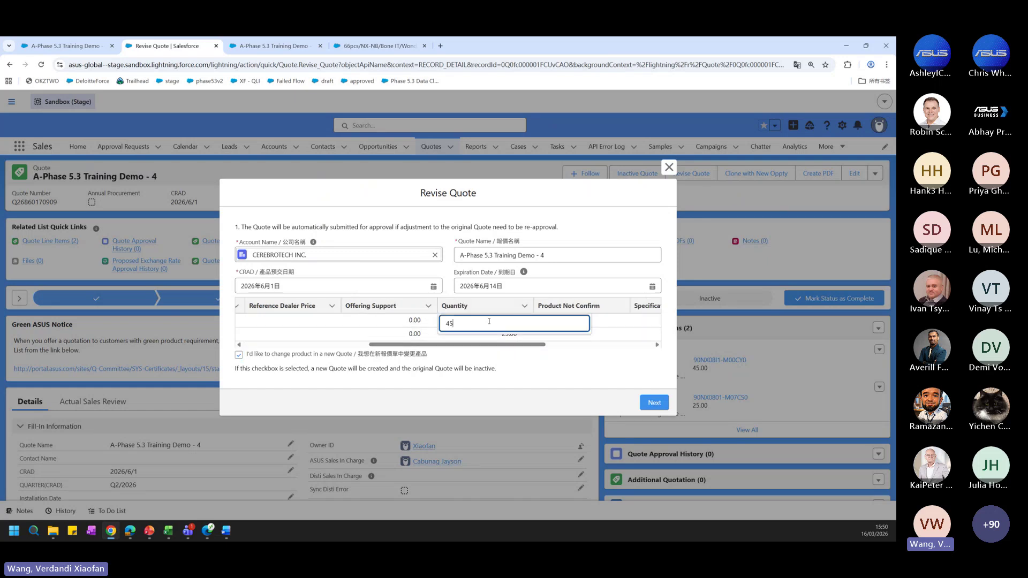
key(BackSpace)
key(BackSpace)
text(60)
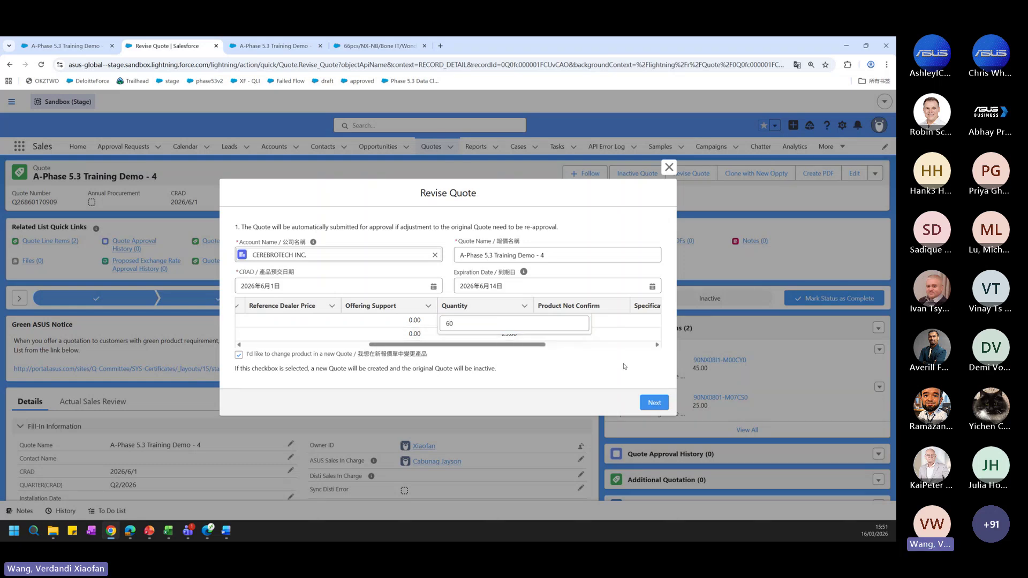
key(Return)
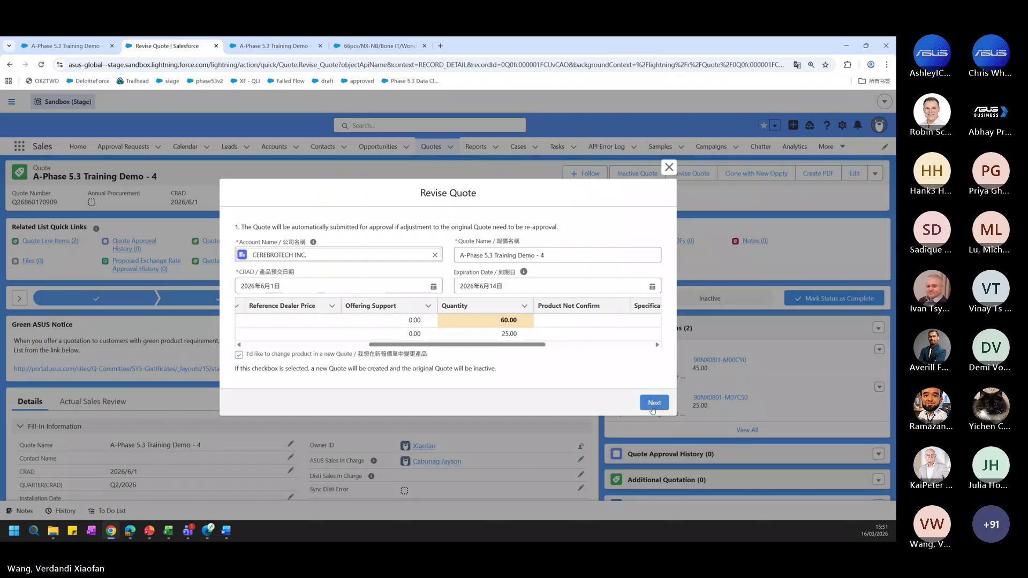
click(654, 406)
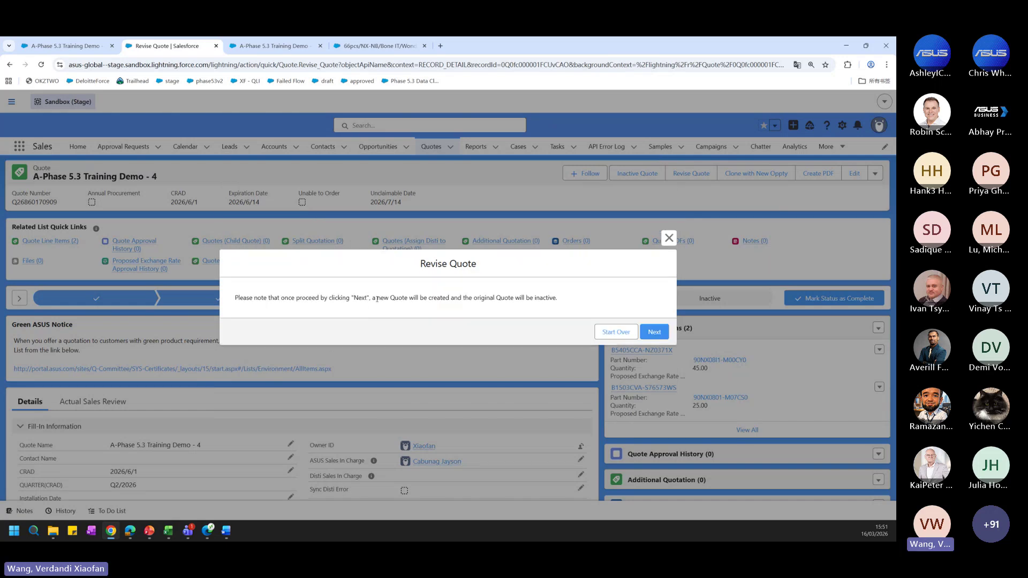
click(652, 335)
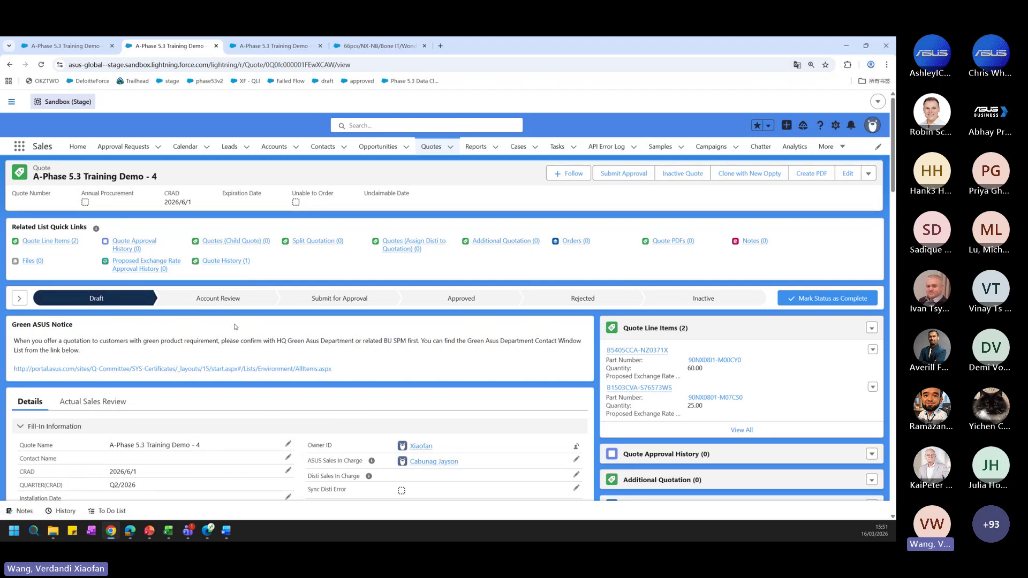
Inspect the original quote linked under Revise From Quotation in the new quote's Related Quote section and return to the new quote
scroll(300, 330, down, 4)
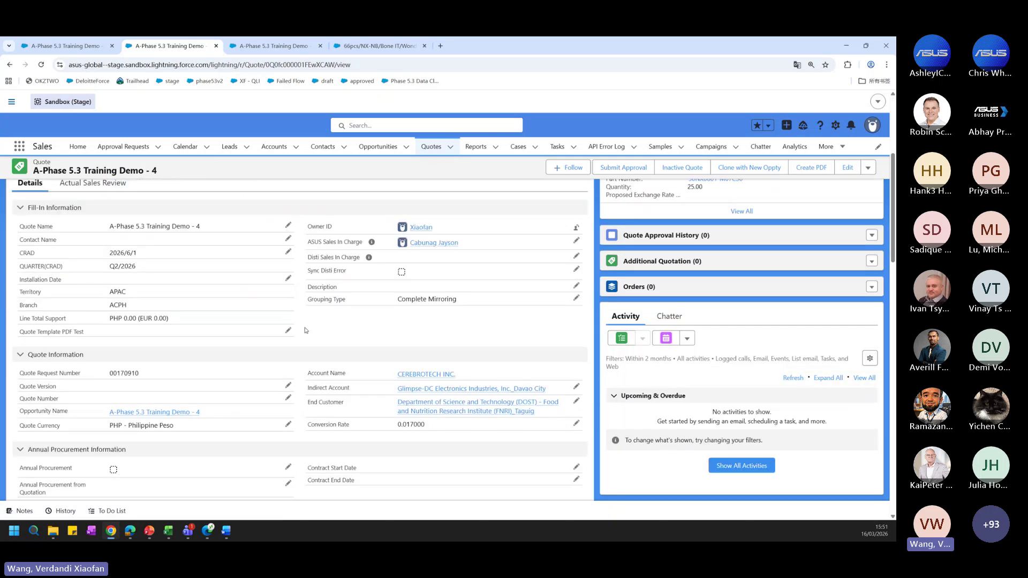
scroll(305, 330, down, 12)
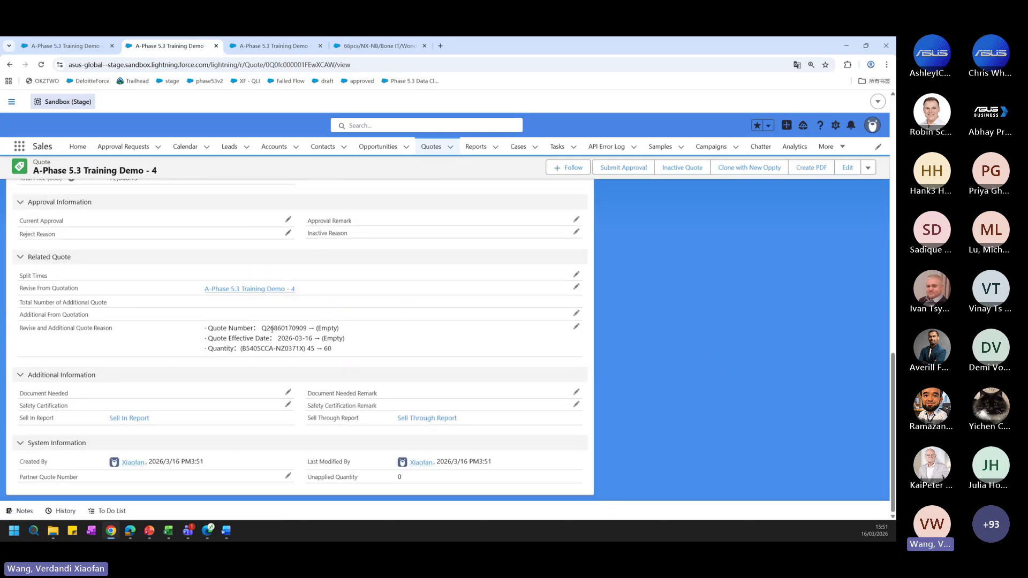
double_click(54, 290)
click(133, 293)
mouse_move(228, 295)
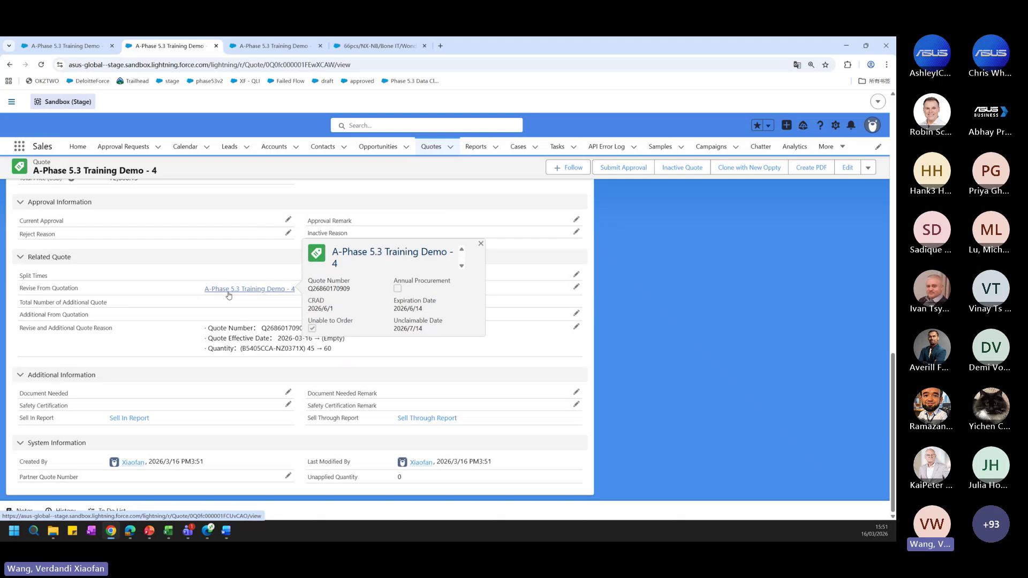
click(229, 295)
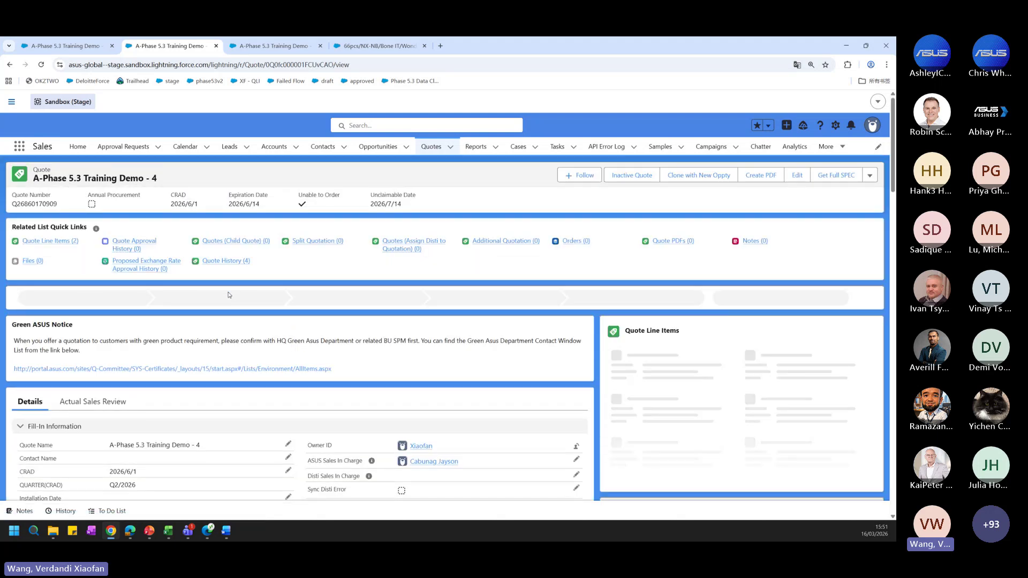
click(11, 65)
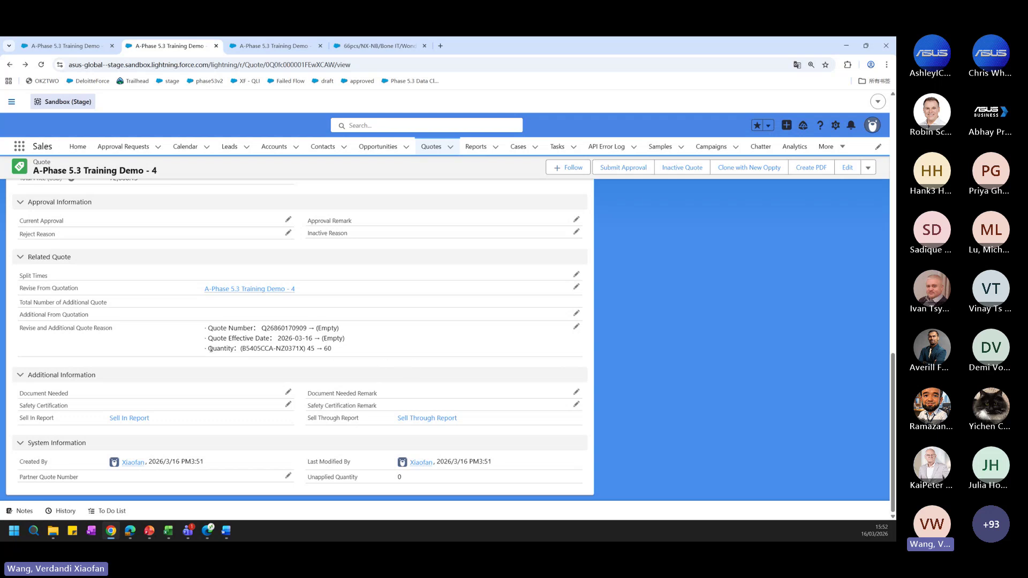
Review the quantity change recorded in the new quote's Revise and Additional Quote Reason and return to the quote's upper details
drag(210, 348, 437, 352)
click(437, 352)
scroll(534, 357, up, 4)
scroll(534, 357, up, 5)
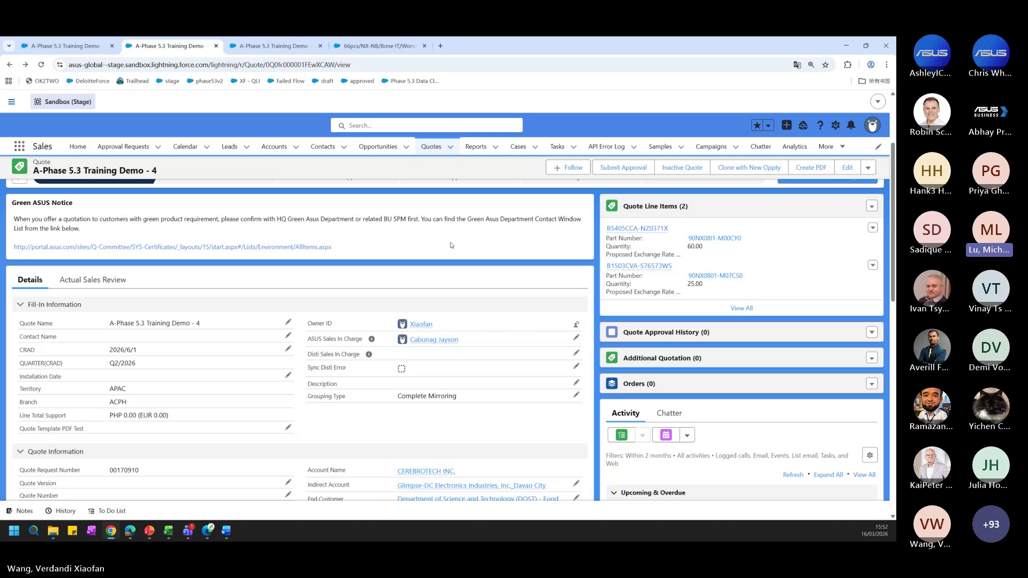
Switch to the Teams training meeting and read the latest questions in its meeting chat
mouse_move(188, 531)
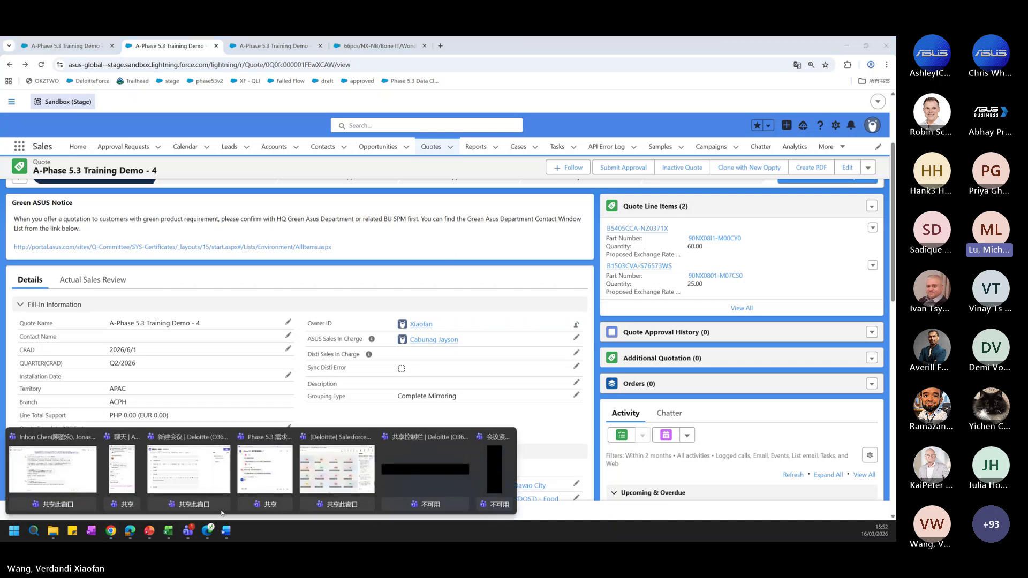
click(337, 466)
mouse_move(713, 419)
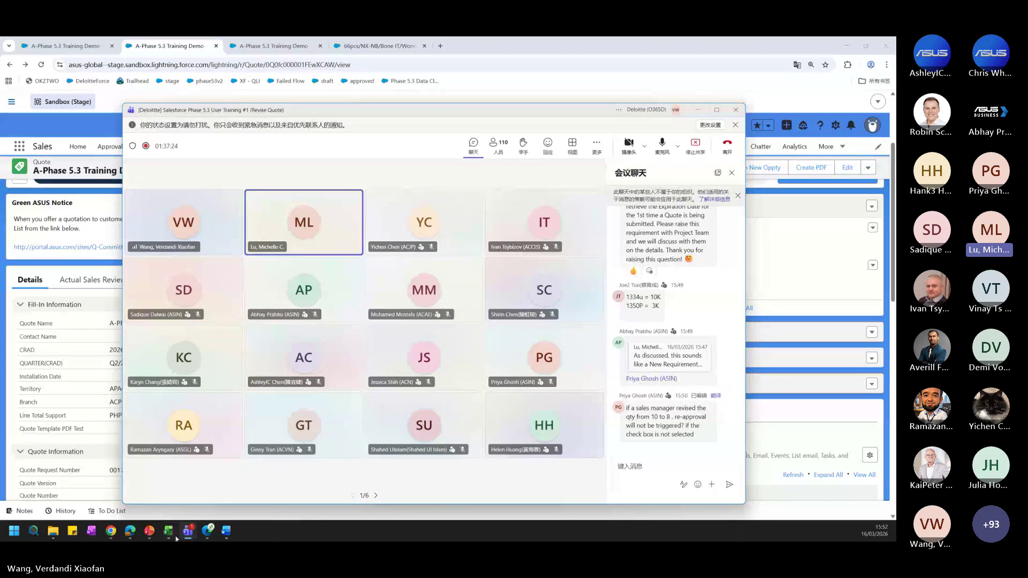
Switch to the PowerPoint training deck showing the slide "Revise Quote Screen: Editable Fields (2/3)"
mouse_move(150, 534)
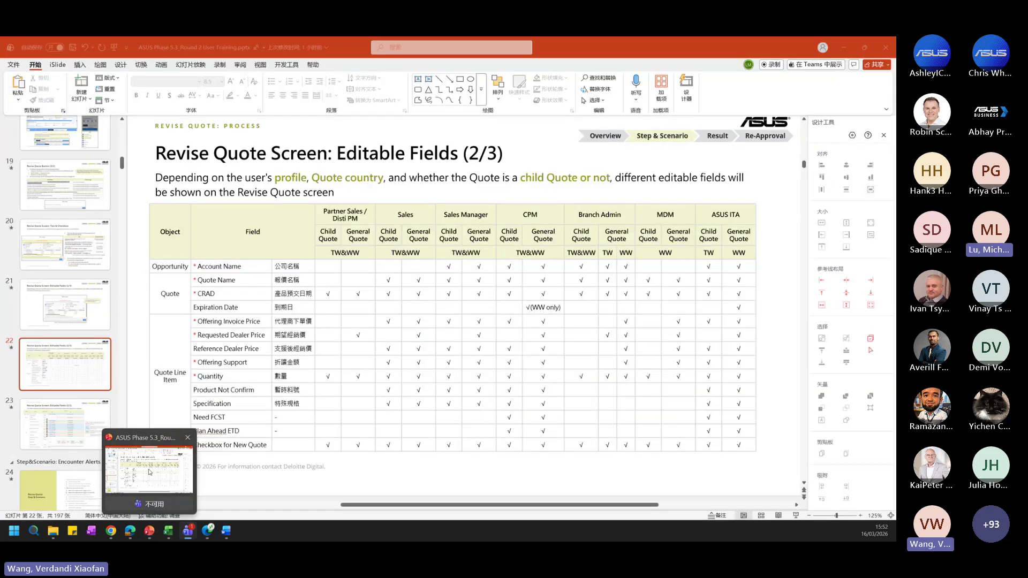
click(145, 472)
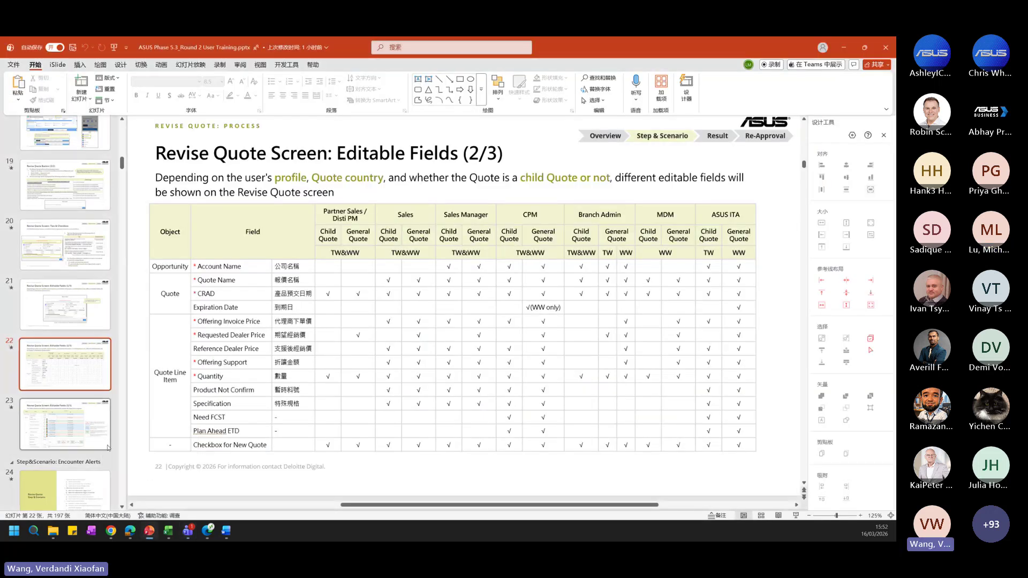